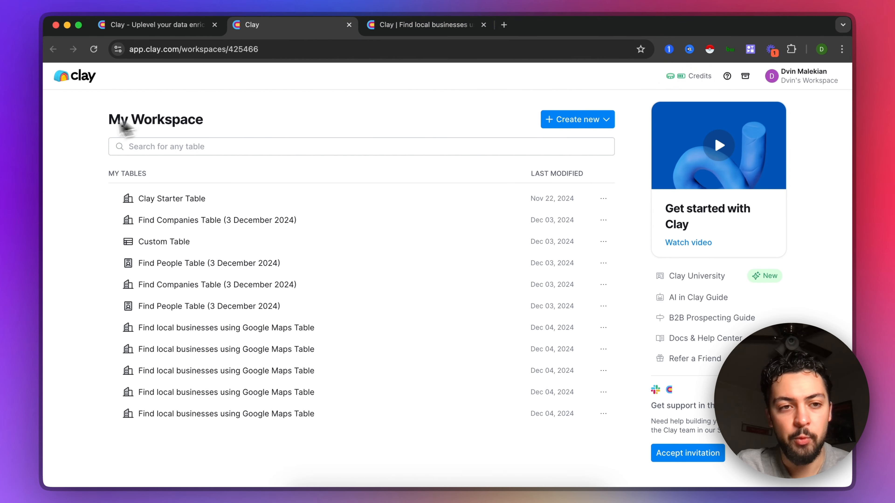
Step: Start a new table with the source for finding local businesses using Google Maps
{"action": "left_click", "coordinate": [578, 120]}
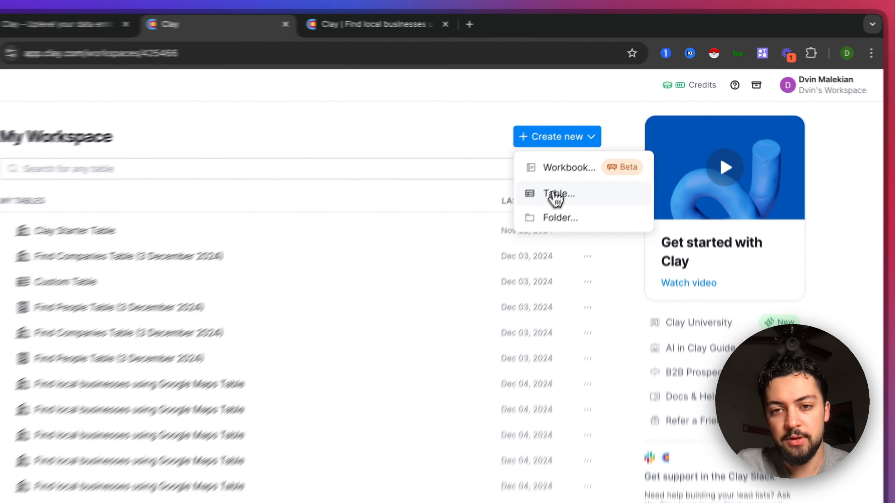
{"action": "left_click", "coordinate": [555, 198]}
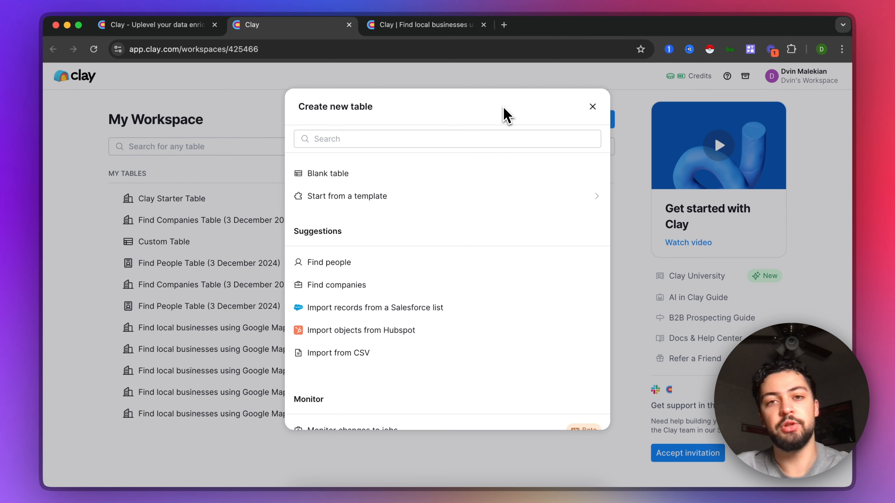
{"action": "scroll", "coordinate": [434, 292], "scroll_direction": "down", "scroll_amount": 5}
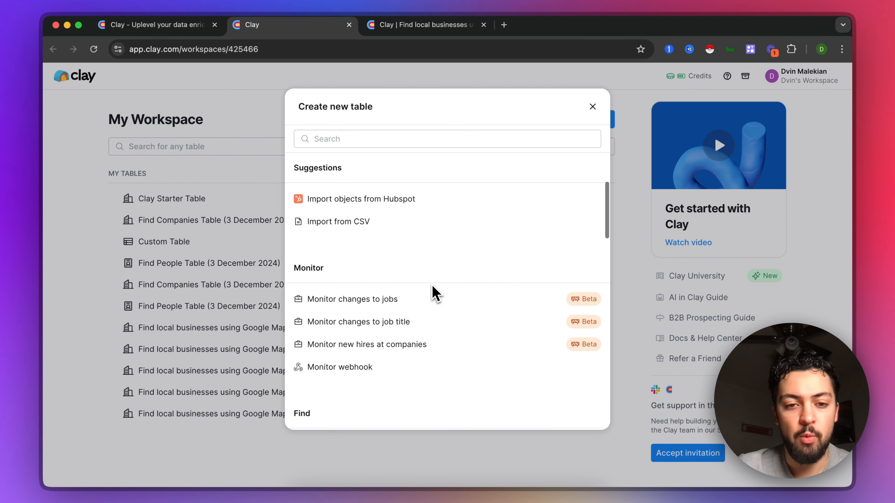
{"action": "scroll", "coordinate": [436, 294], "scroll_direction": "down", "scroll_amount": 5}
{"action": "scroll", "coordinate": [434, 287], "scroll_direction": "down", "scroll_amount": 3}
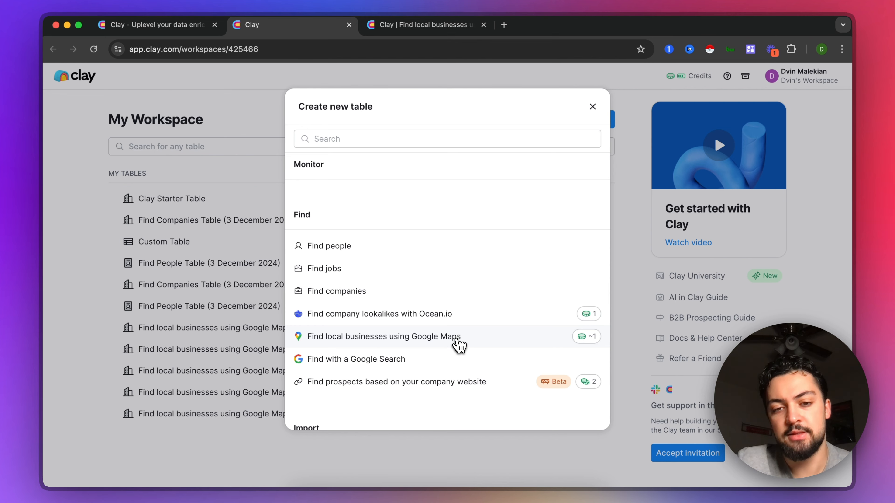
{"action": "left_click", "coordinate": [459, 347]}
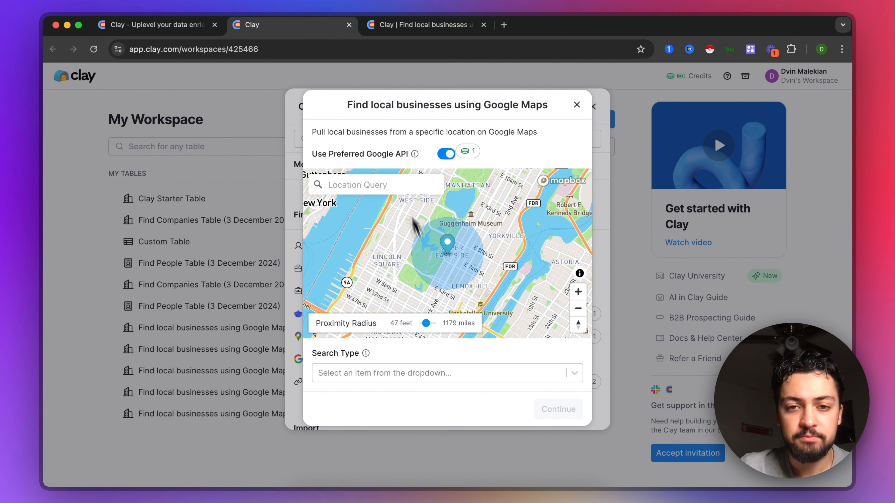
Step: Set the business search location to Santa Monica, California
{"action": "left_click", "coordinate": [369, 183]}
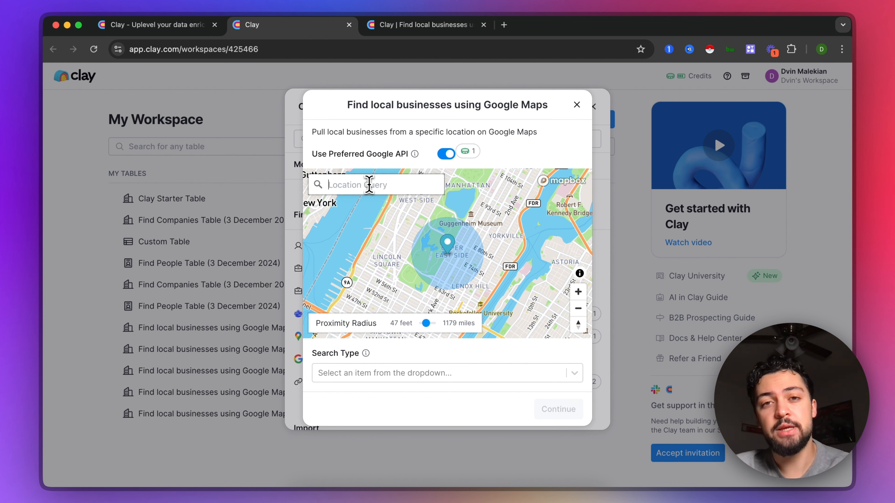
{"action": "left_click", "coordinate": [369, 184]}
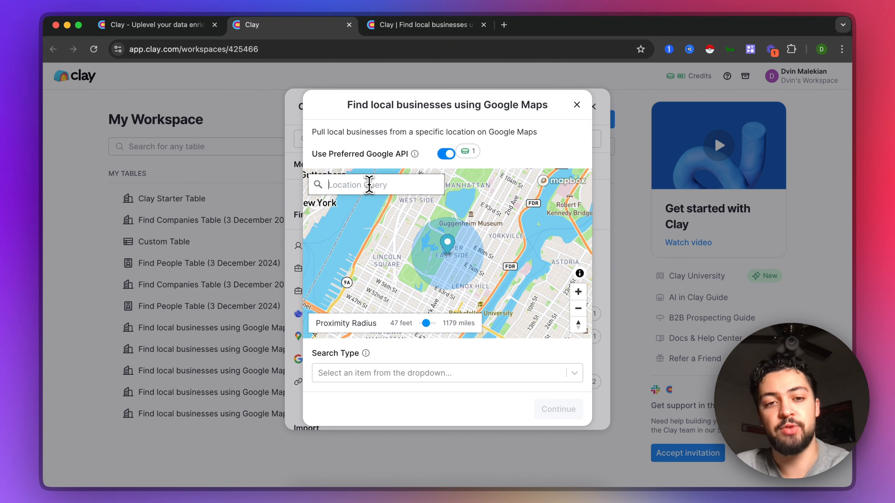
{"action": "type", "text": "santa mo"}
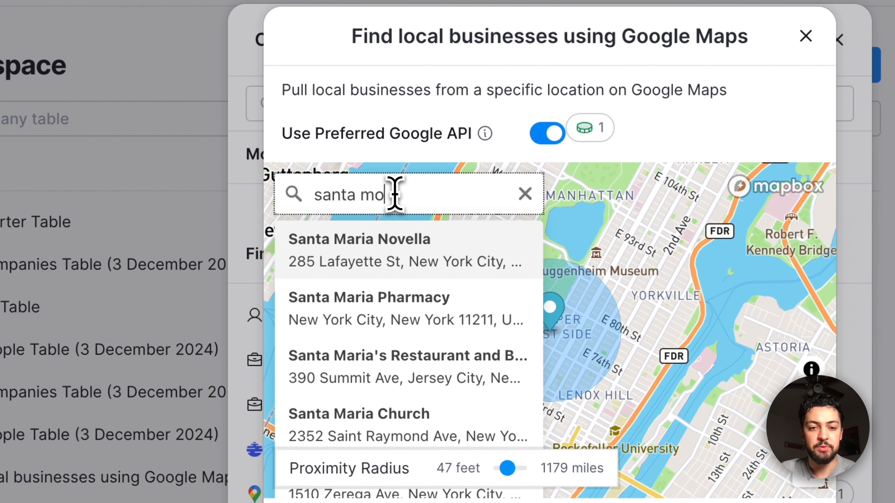
{"action": "type", "text": "ni"}
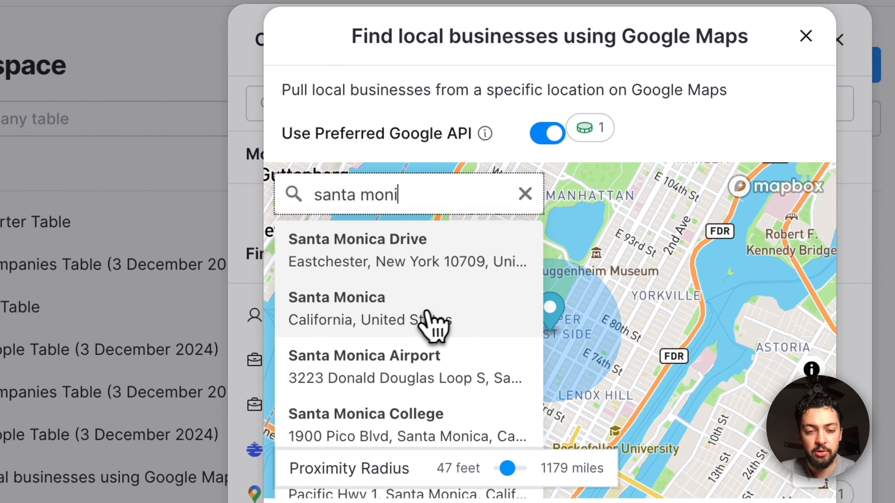
{"action": "left_click", "coordinate": [433, 324]}
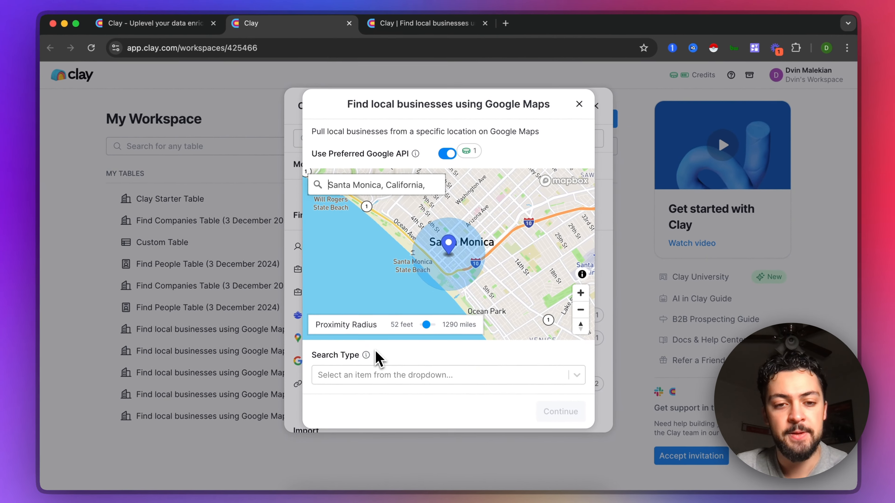
Step: Set the search type to Business types and choose Restaurant as the business type
{"action": "left_click", "coordinate": [328, 373]}
{"action": "left_click", "coordinate": [352, 398]}
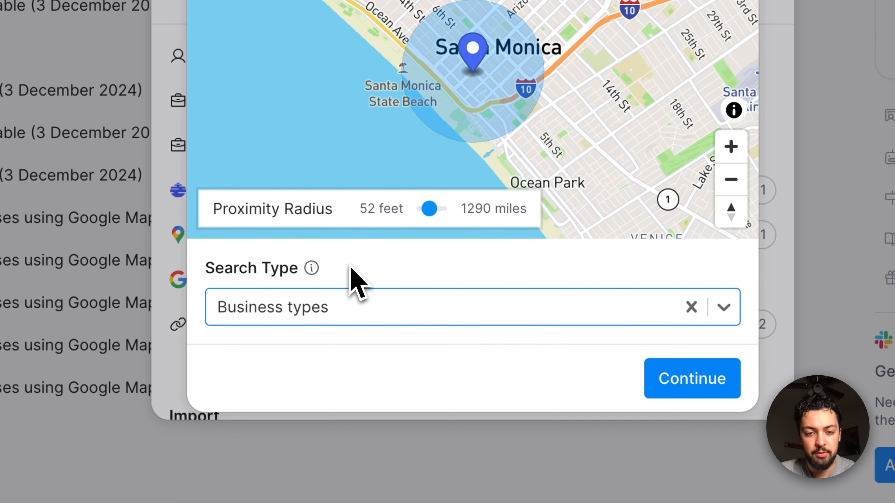
{"action": "scroll", "coordinate": [387, 282], "scroll_direction": "down", "scroll_amount": 5}
{"action": "left_click", "coordinate": [389, 168]}
{"action": "type", "text": "r"}
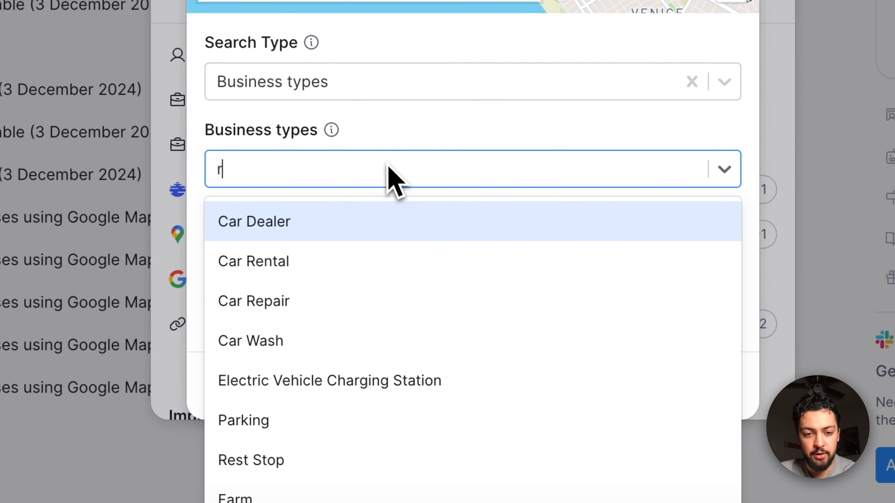
{"action": "type", "text": "est"}
{"action": "scroll", "coordinate": [351, 296], "scroll_direction": "down", "scroll_amount": 3}
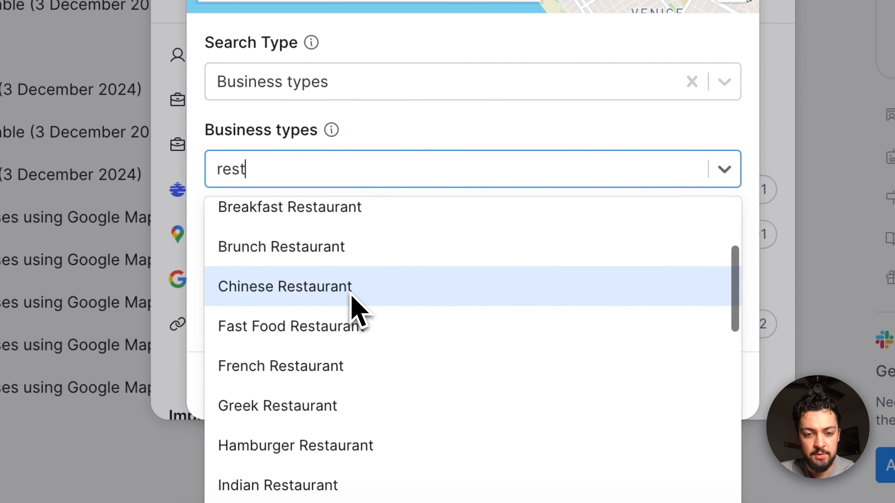
{"action": "scroll", "coordinate": [351, 295], "scroll_direction": "down", "scroll_amount": 10}
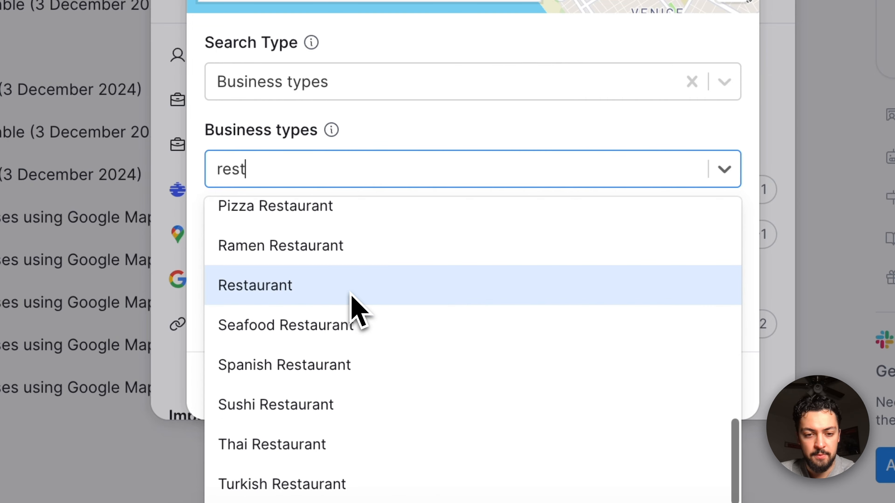
{"action": "left_click", "coordinate": [352, 295]}
{"action": "left_click", "coordinate": [444, 144]}
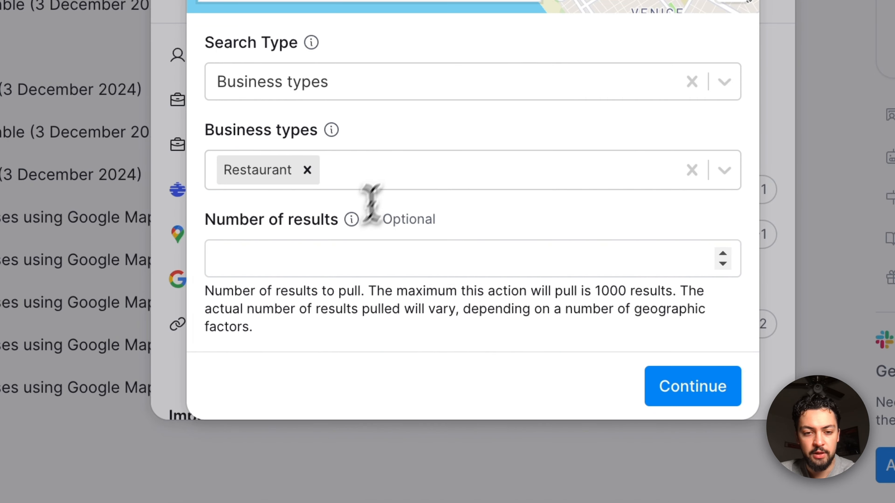
Step: Limit the number of results to 10 and send the found businesses to a new blank table
{"action": "left_click", "coordinate": [342, 246]}
{"action": "type", "text": "10"}
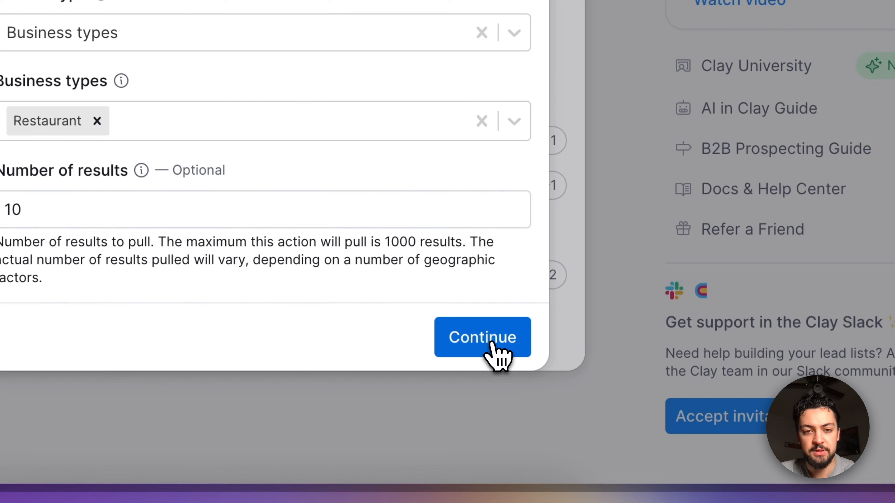
{"action": "left_click", "coordinate": [686, 384]}
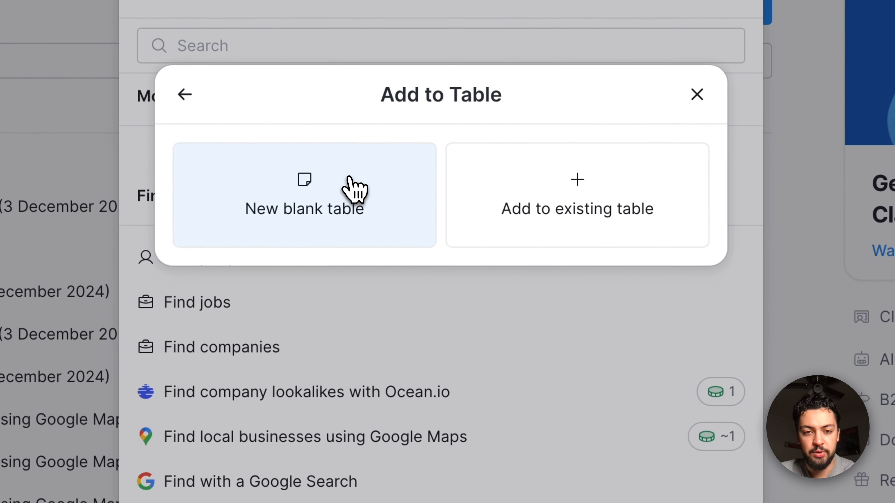
{"action": "left_click", "coordinate": [217, 14]}
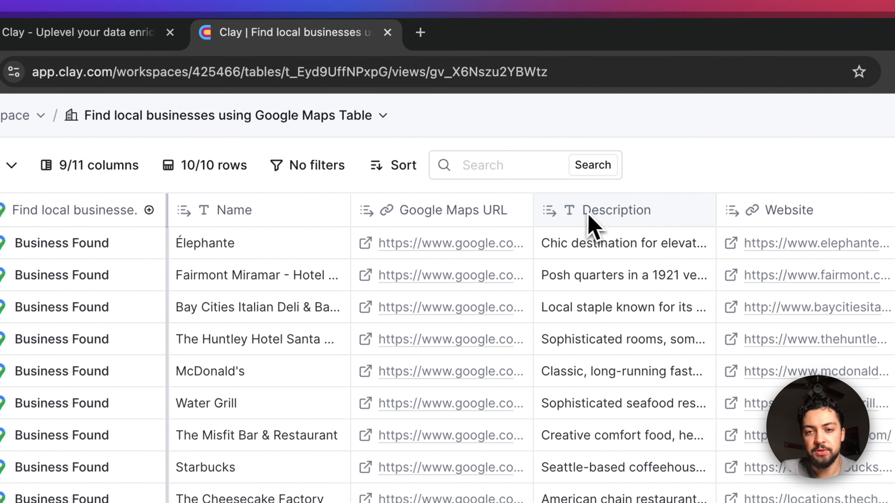
Step: Add the Tech Stack waterfall enrichment to the local businesses table, searching the enrichments for "tech"
{"action": "scroll", "coordinate": [594, 225], "scroll_direction": "right", "scroll_amount": 6}
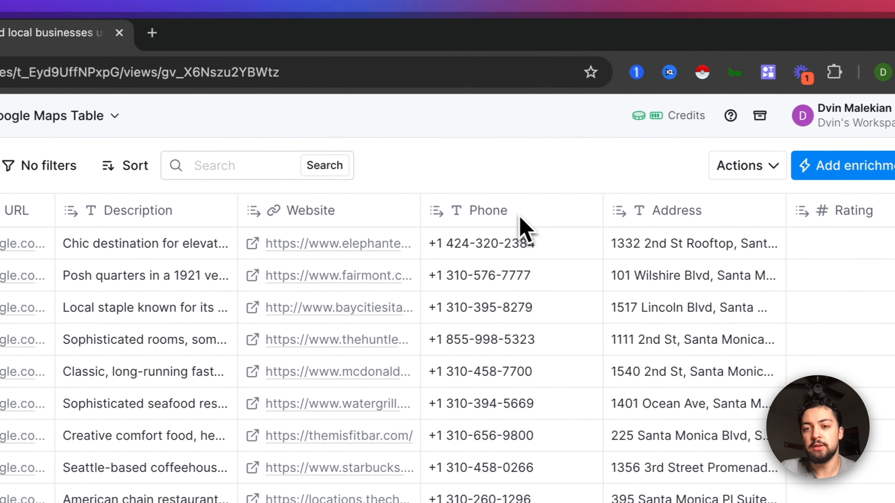
{"action": "scroll", "coordinate": [703, 222], "scroll_direction": "right", "scroll_amount": 8}
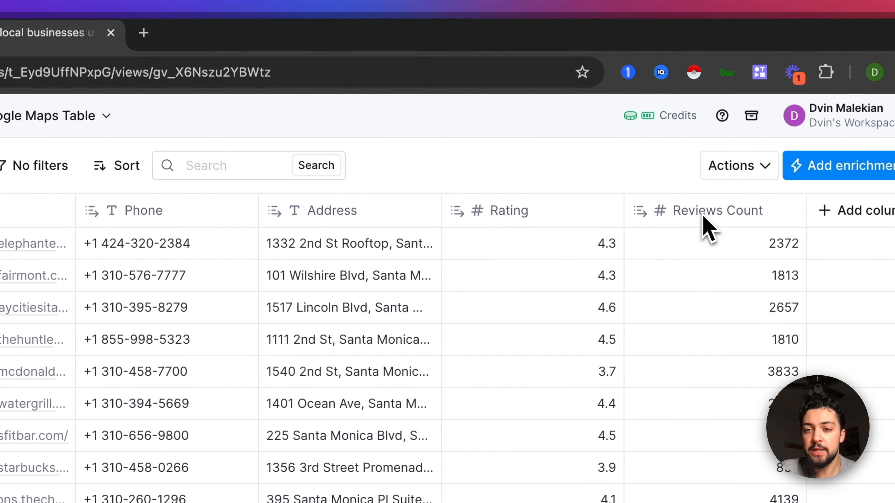
{"action": "scroll", "coordinate": [708, 229], "scroll_direction": "right", "scroll_amount": 3}
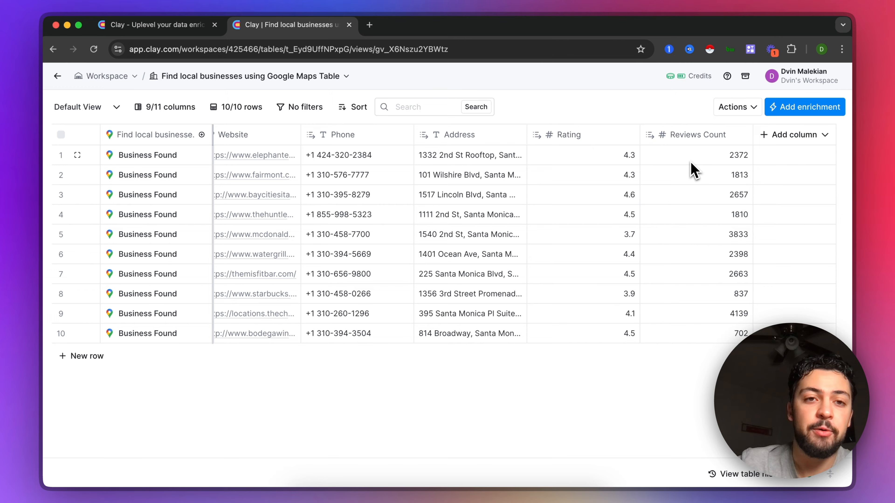
{"action": "scroll", "coordinate": [692, 170], "scroll_direction": "left", "scroll_amount": 10}
{"action": "scroll", "coordinate": [692, 169], "scroll_direction": "right", "scroll_amount": 10}
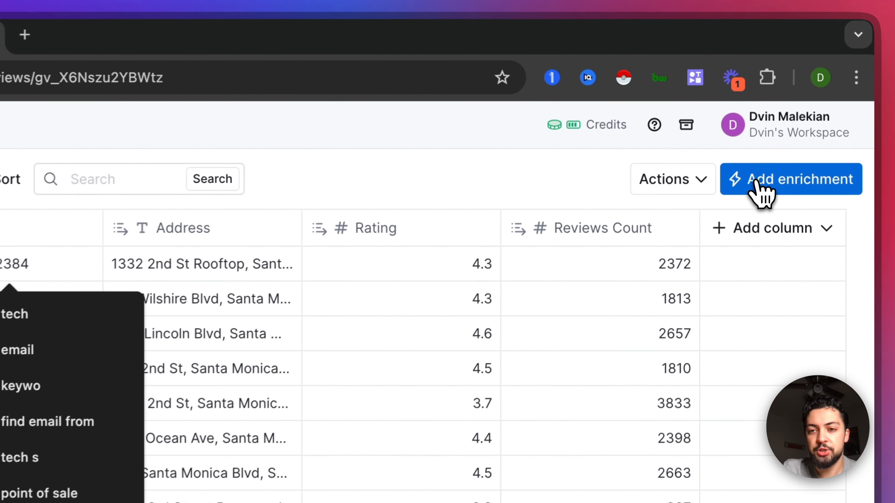
{"action": "left_click", "coordinate": [761, 193]}
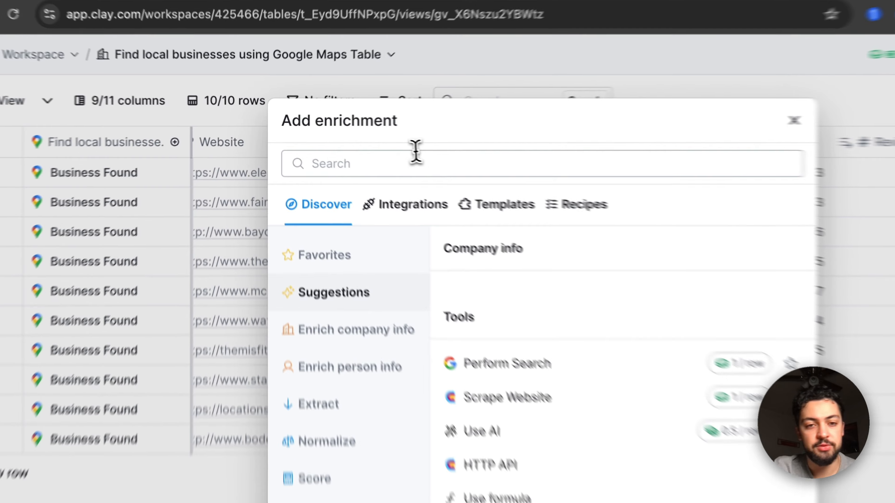
{"action": "left_click", "coordinate": [353, 148]}
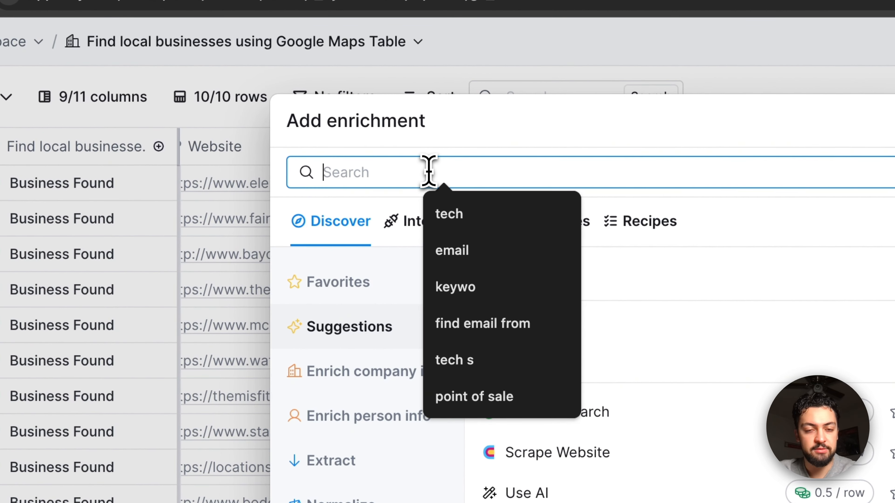
{"action": "type", "text": "tech"}
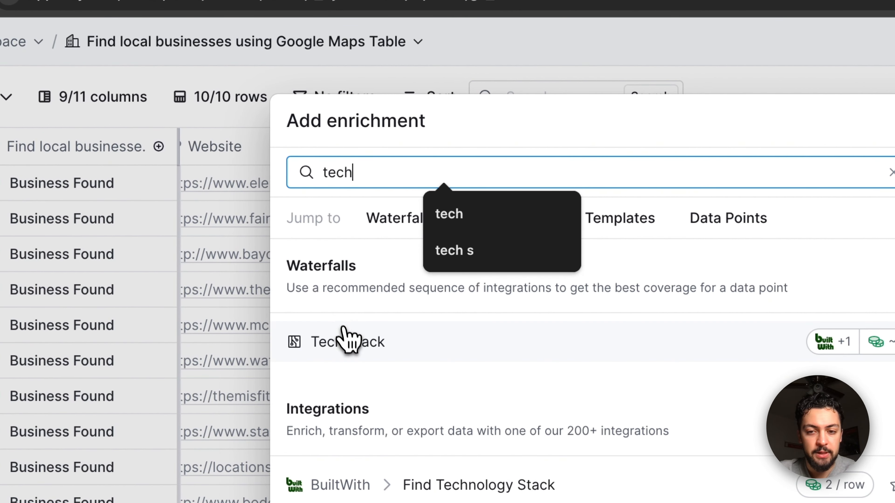
{"action": "left_click", "coordinate": [344, 336]}
{"action": "left_click", "coordinate": [344, 341]}
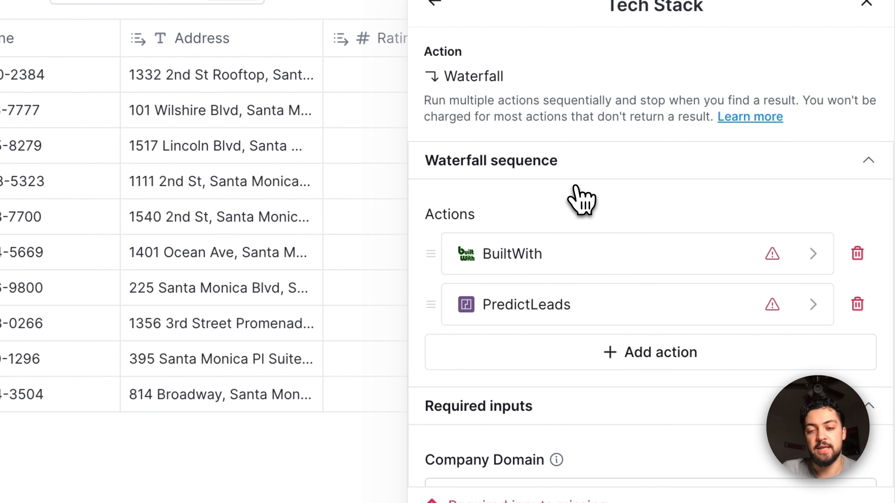
Step: Map the Tech Stack waterfall's Company Domain input to the Website column
{"action": "scroll", "coordinate": [570, 220], "scroll_direction": "down", "scroll_amount": 3}
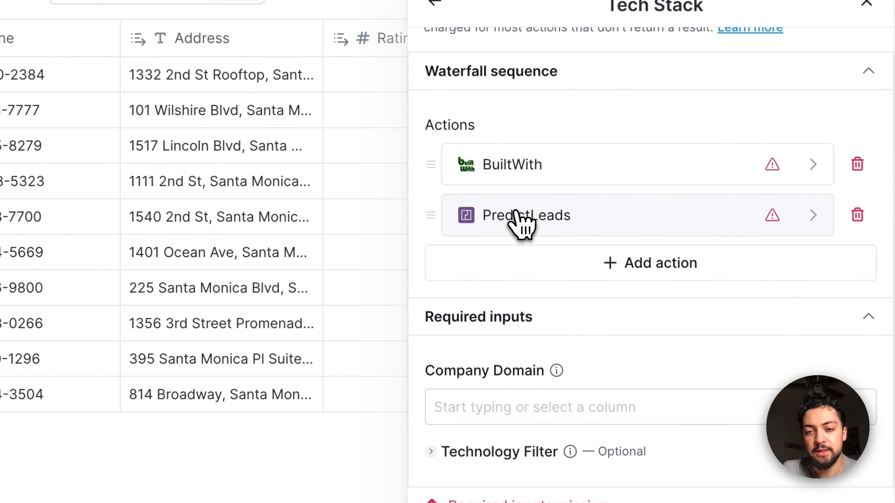
{"action": "scroll", "coordinate": [563, 299], "scroll_direction": "down", "scroll_amount": 3}
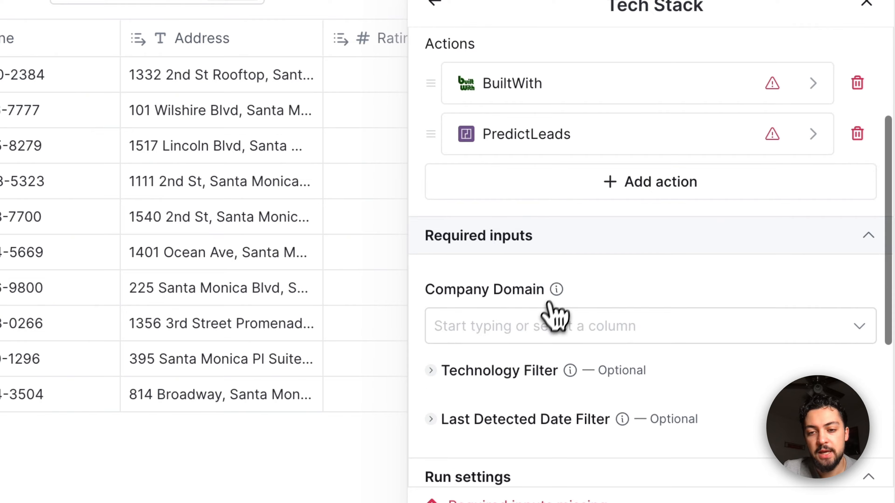
{"action": "left_click", "coordinate": [521, 314]}
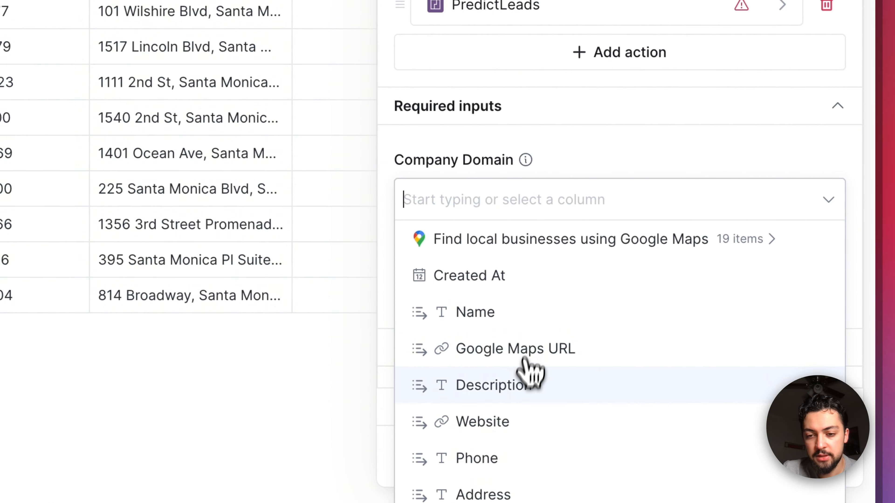
{"action": "left_click", "coordinate": [518, 426]}
Step: Set the optional Technology Filter of the Tech Stack enrichment to "toast, toast pos, clover"
{"action": "scroll", "coordinate": [584, 169], "scroll_direction": "up", "scroll_amount": 4}
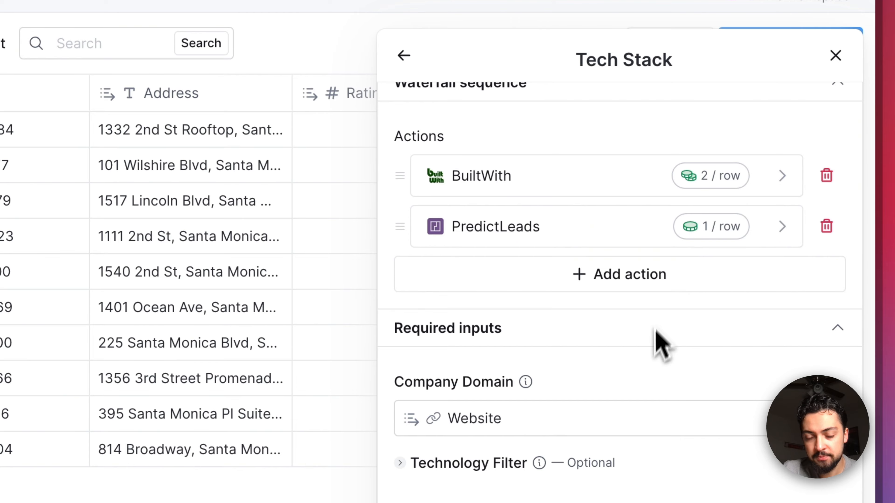
{"action": "scroll", "coordinate": [656, 341], "scroll_direction": "down", "scroll_amount": 5}
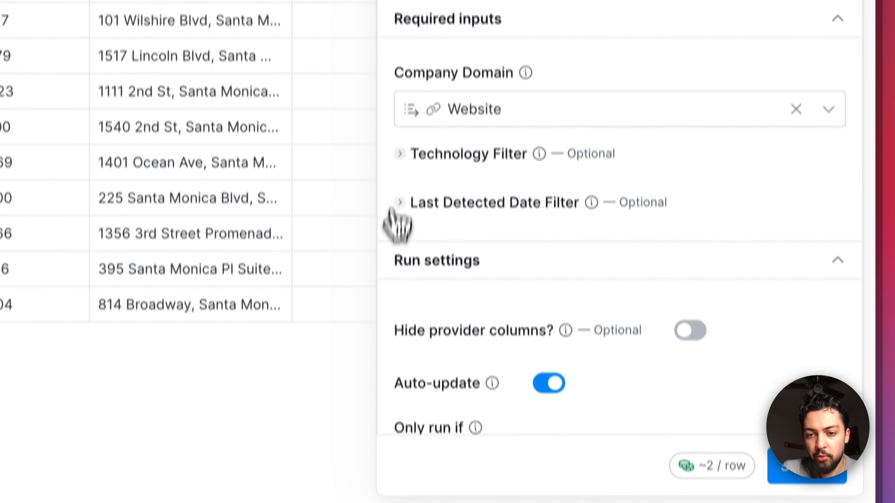
{"action": "left_click", "coordinate": [400, 298]}
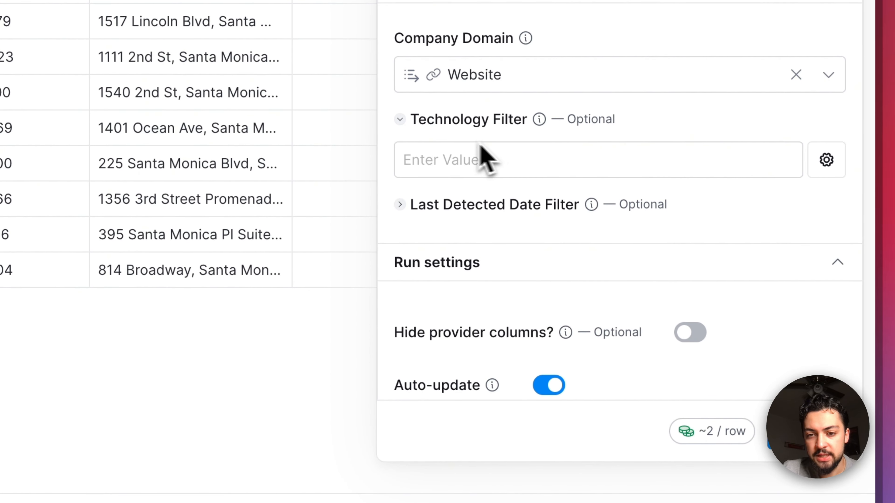
{"action": "left_click", "coordinate": [454, 152]}
{"action": "type", "text": "toast, t"}
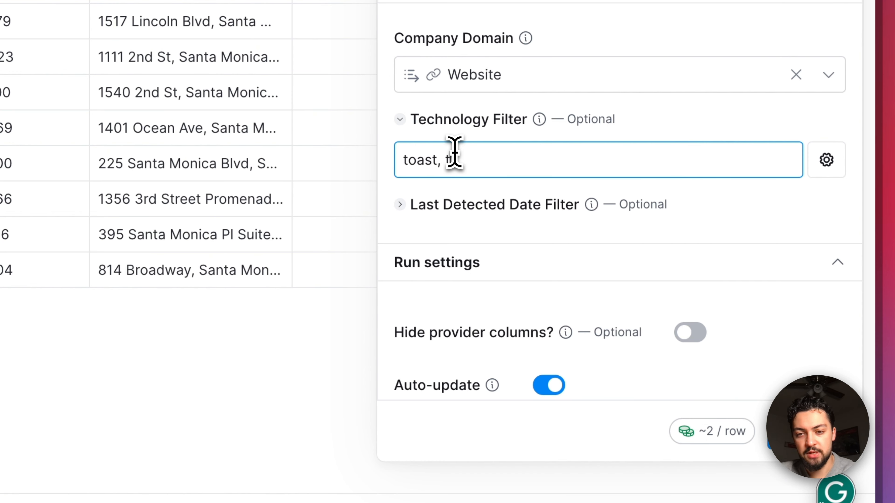
{"action": "type", "text": "oast pos"}
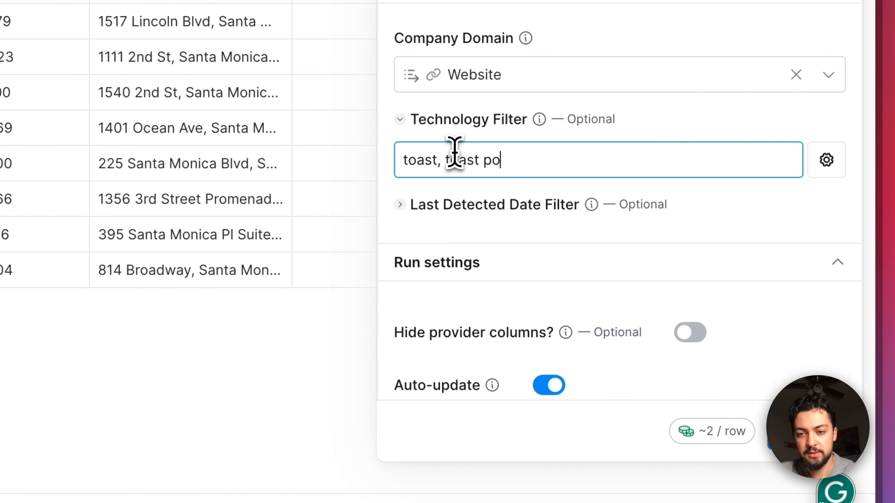
{"action": "type", "text": ", clover"}
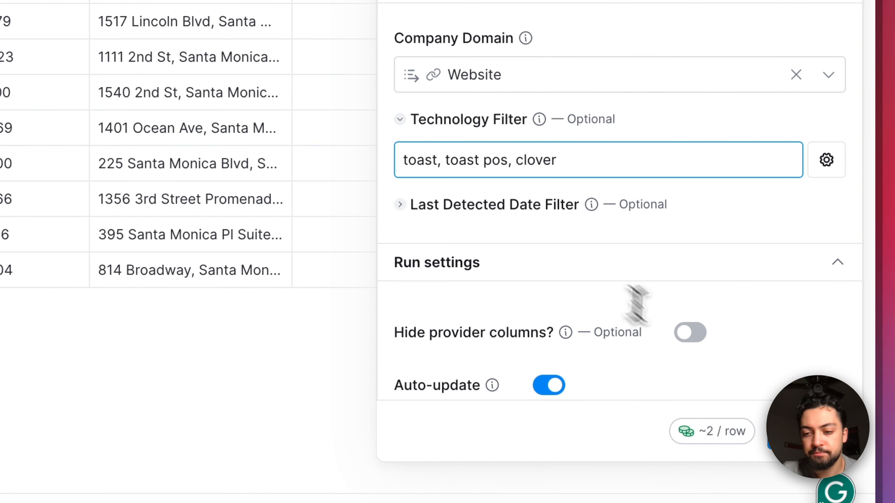
Step: Save the Tech Stack enrichment, run it on the 10 rows in this view, and check which restaurant has a match
{"action": "left_click", "coordinate": [807, 430]}
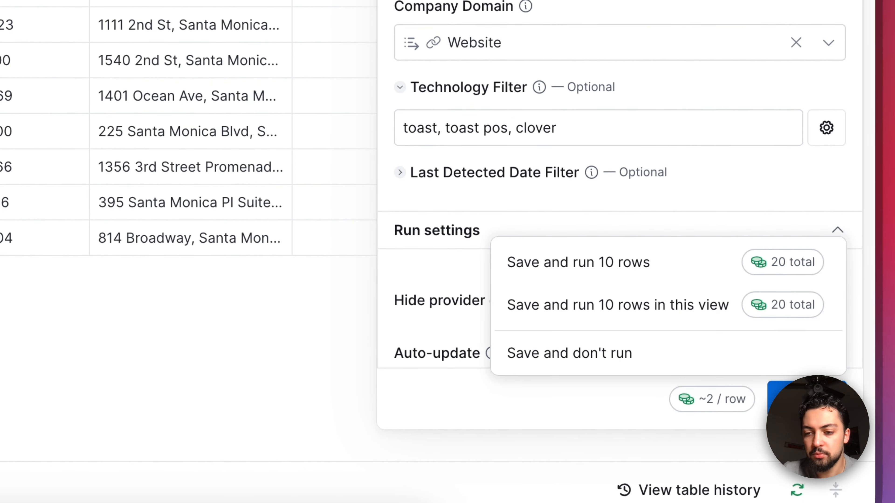
{"action": "left_click", "coordinate": [707, 313]}
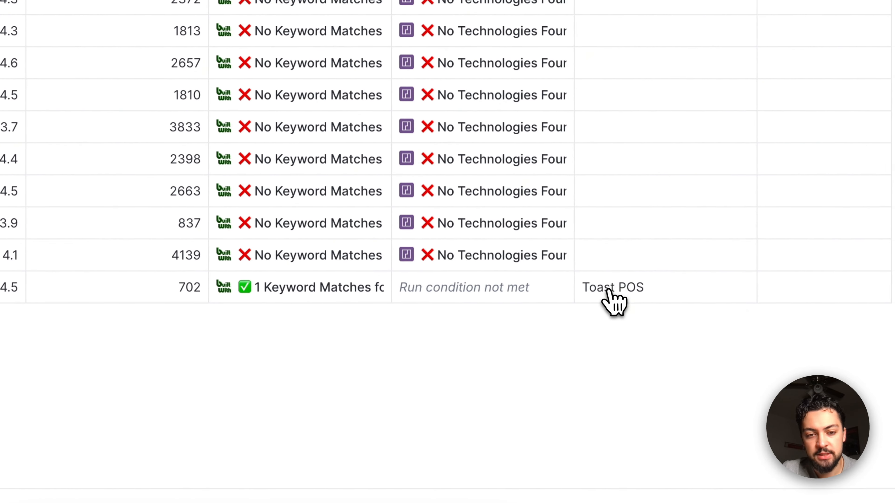
{"action": "scroll", "coordinate": [608, 290], "scroll_direction": "left", "scroll_amount": 10}
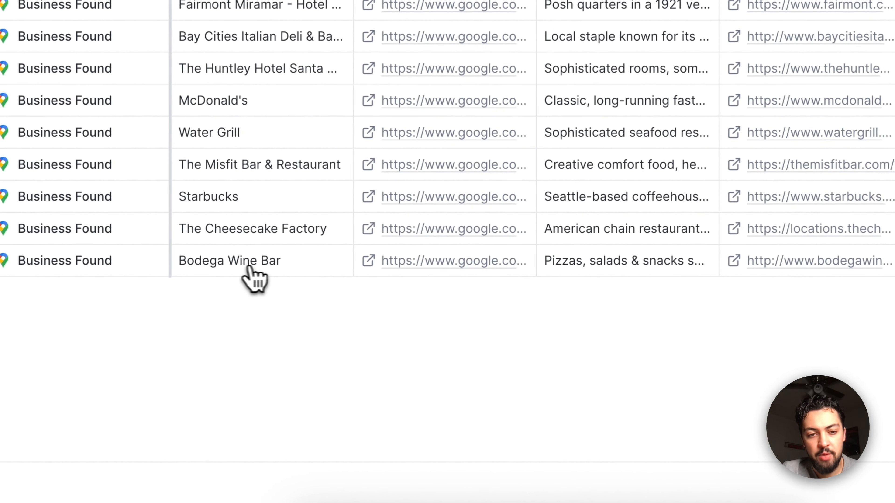
{"action": "scroll", "coordinate": [251, 268], "scroll_direction": "right", "scroll_amount": 15}
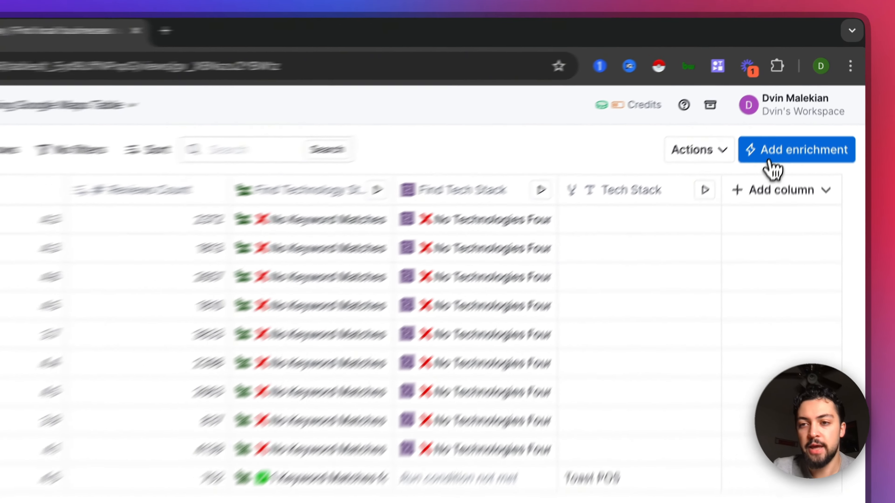
Step: Add the Snov.io Find Emails from Domain and Job Title enrichment, searching the enrichments for "domain"
{"action": "left_click", "coordinate": [790, 123]}
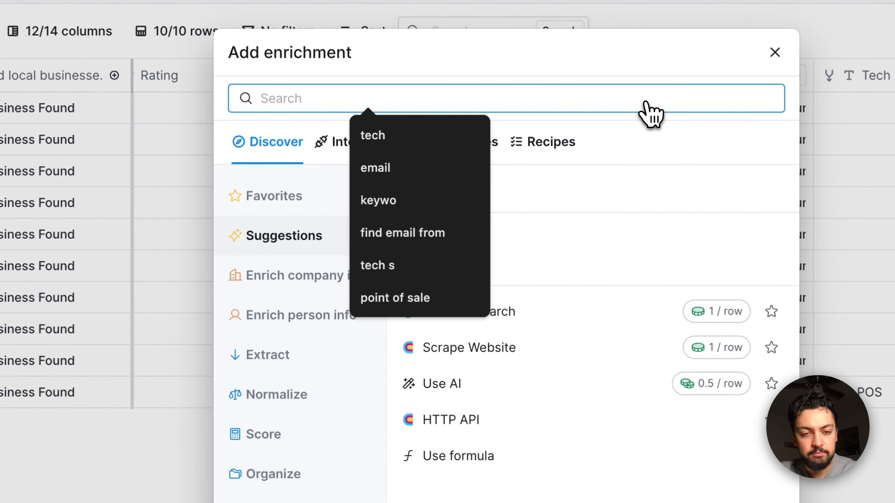
{"action": "type", "text": "domain"}
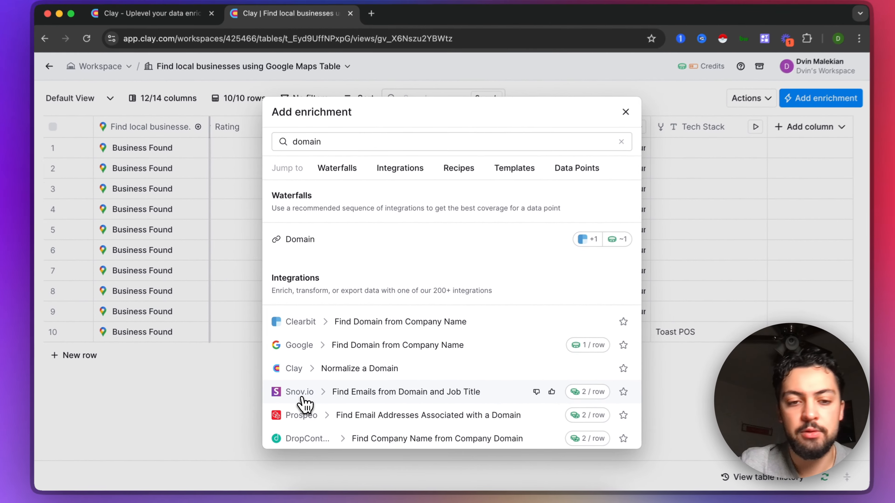
{"action": "left_click", "coordinate": [295, 401]}
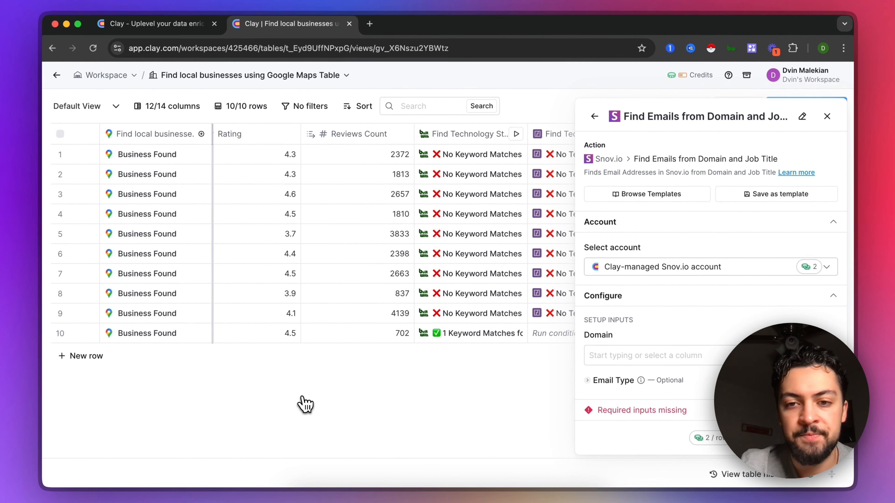
Step: Map the Domain input of the Snov.io email enrichment to the Website column and expand its optional Email Type setting
{"action": "scroll", "coordinate": [503, 303], "scroll_direction": "right", "scroll_amount": 5}
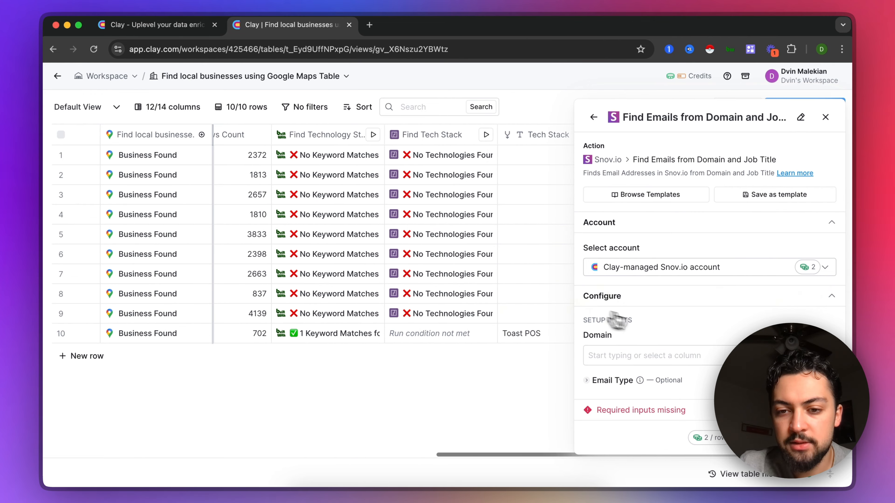
{"action": "scroll", "coordinate": [670, 333], "scroll_direction": "down", "scroll_amount": 3}
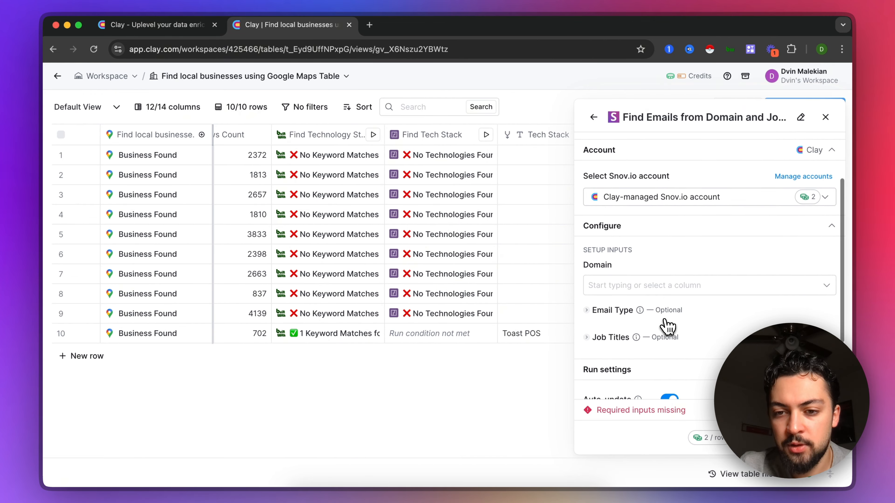
{"action": "left_click", "coordinate": [598, 309]}
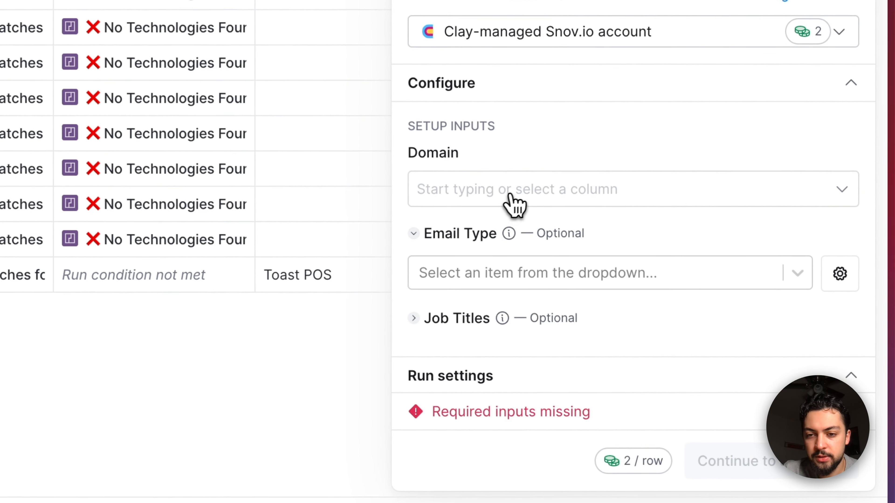
{"action": "left_click", "coordinate": [511, 195]}
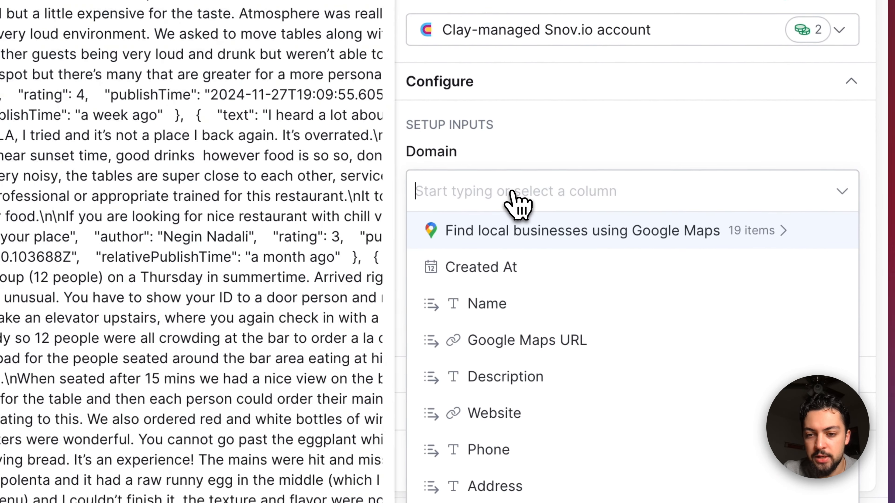
{"action": "left_click", "coordinate": [517, 174]}
{"action": "scroll", "coordinate": [542, 211], "scroll_direction": "down", "scroll_amount": 5}
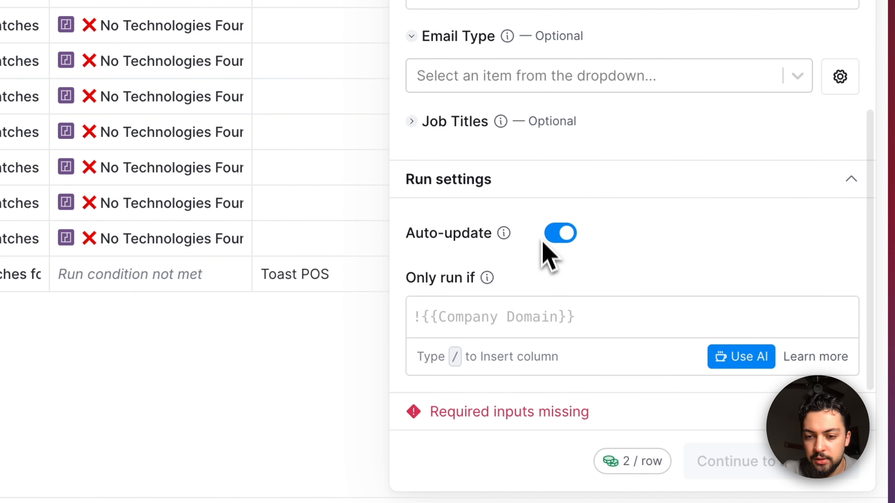
{"action": "scroll", "coordinate": [547, 254], "scroll_direction": "up", "scroll_amount": 8}
{"action": "left_click", "coordinate": [534, 317]}
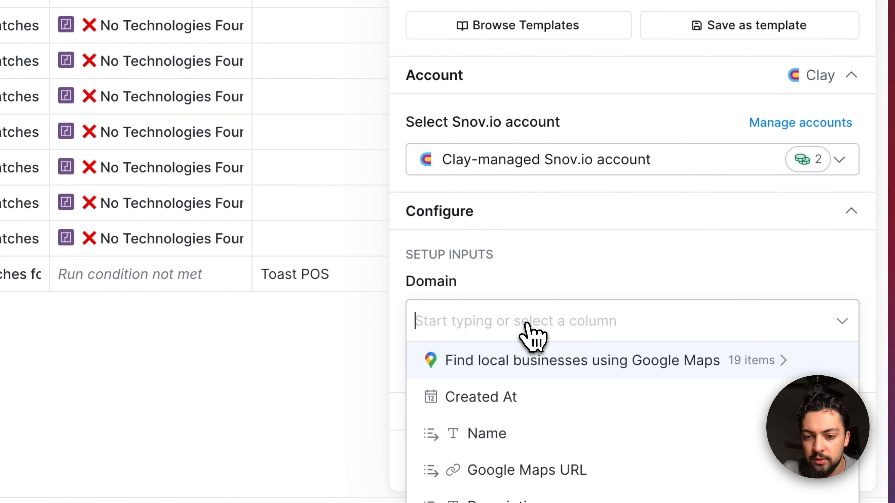
{"action": "mouse_move", "coordinate": [522, 444]}
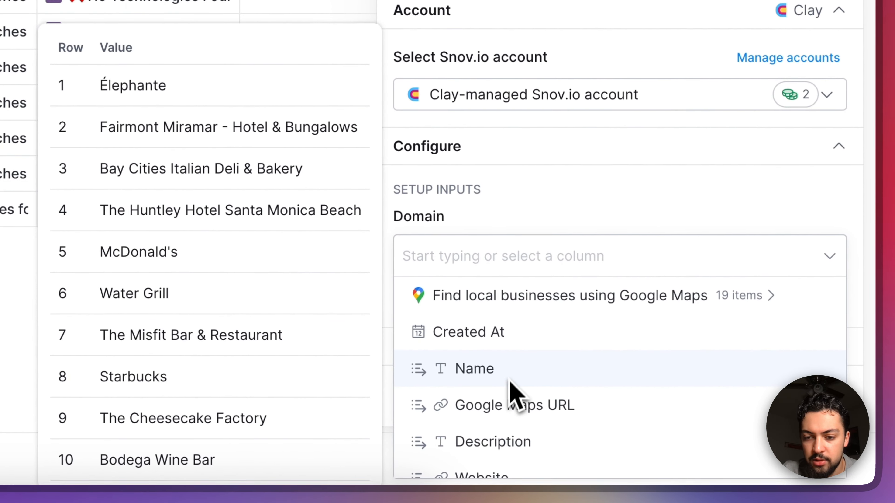
{"action": "scroll", "coordinate": [514, 366], "scroll_direction": "down", "scroll_amount": 3}
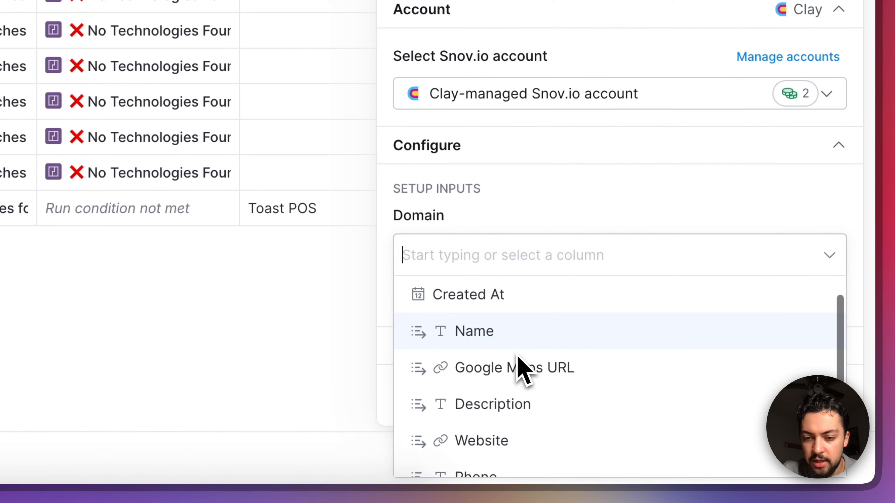
{"action": "left_click", "coordinate": [506, 357]}
{"action": "scroll", "coordinate": [536, 200], "scroll_direction": "down", "scroll_amount": 5}
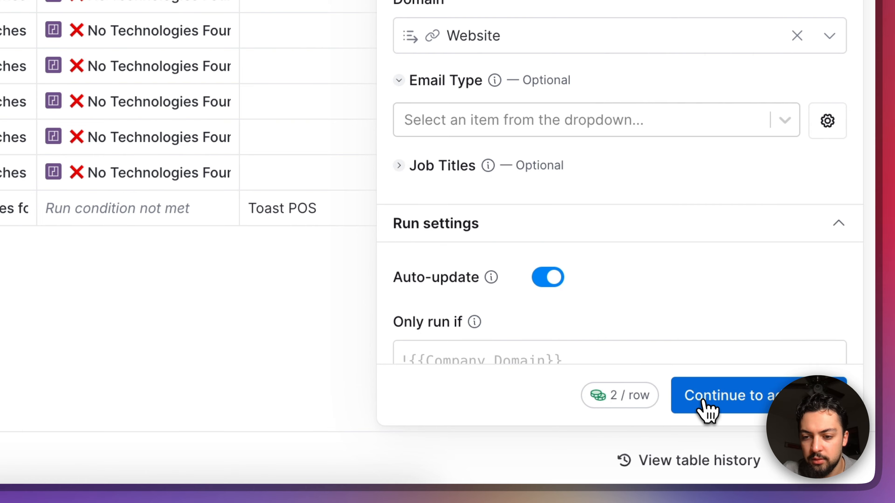
Step: Add owner, co-owner, chef and manager as the optional Job Titles of the email enrichment
{"action": "left_click", "coordinate": [457, 169]}
{"action": "left_click", "coordinate": [465, 211]}
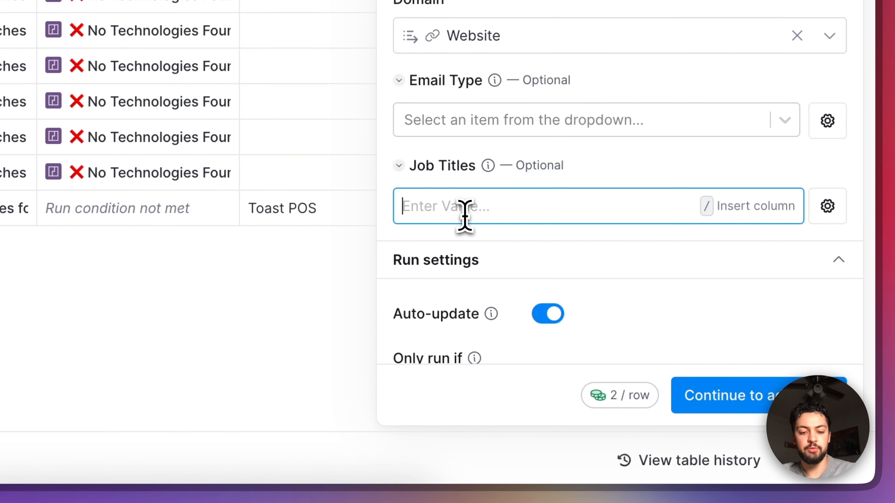
{"action": "type", "text": "owner"}
{"action": "key", "text": "Return"}
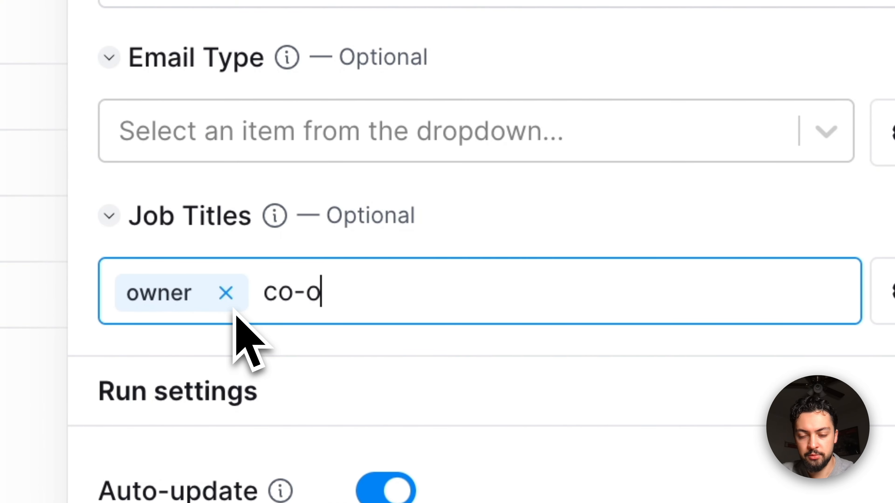
{"action": "key", "text": "Return"}
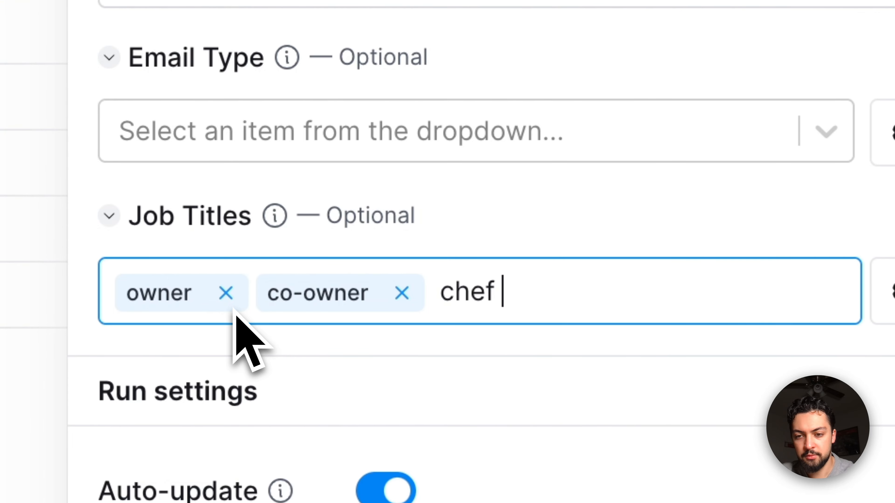
{"action": "key", "text": "Return"}
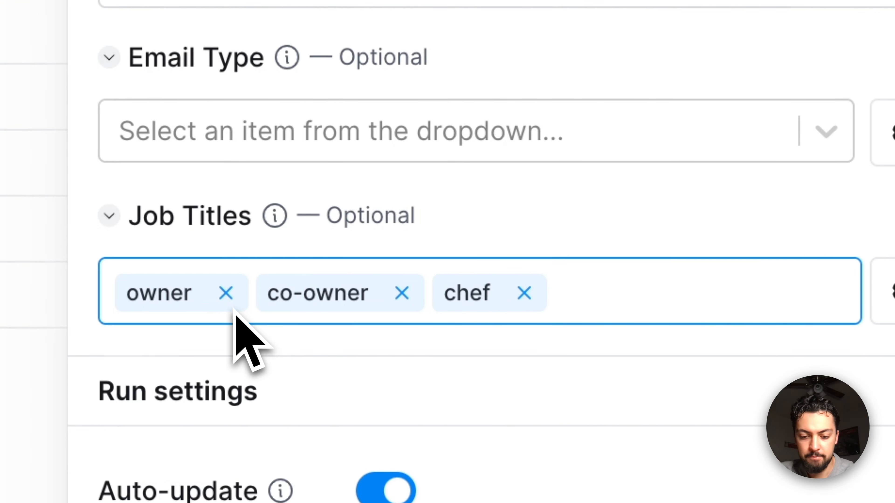
{"action": "key", "text": "Return"}
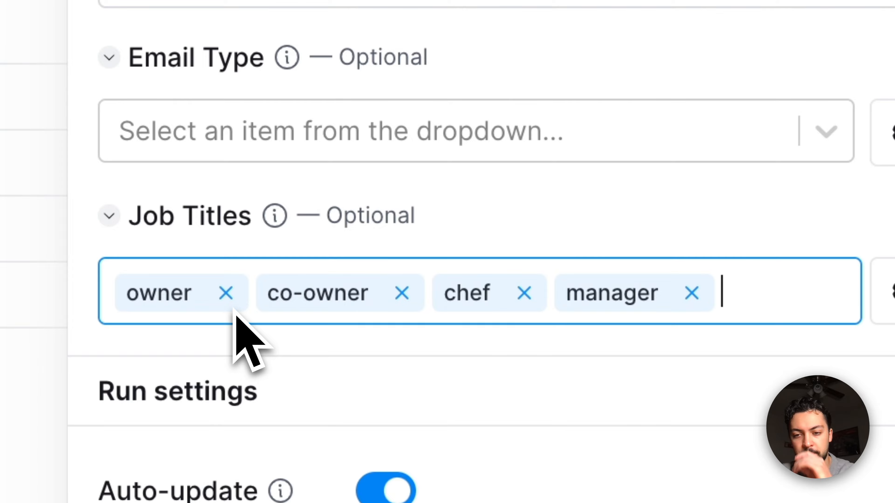
Step: Save the email enrichment without running it on all rows, and run it only for the Toast POS restaurant in row 10
{"action": "left_click", "coordinate": [735, 464]}
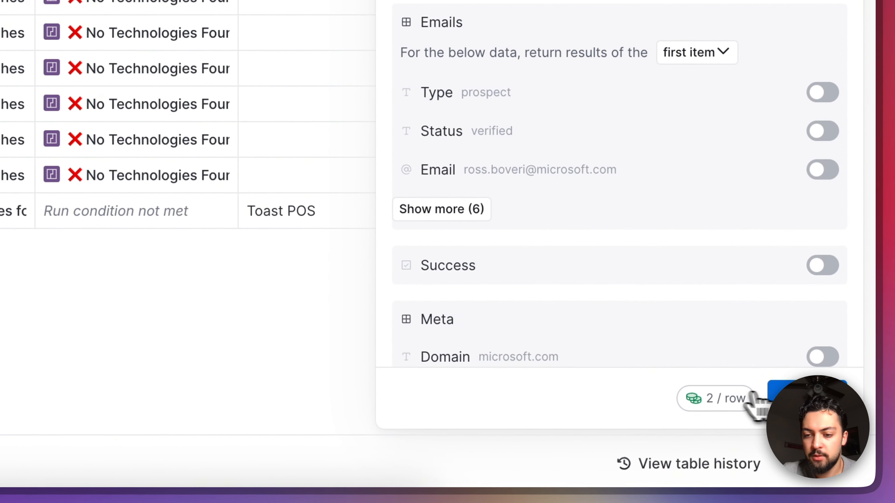
{"action": "left_click", "coordinate": [776, 399]}
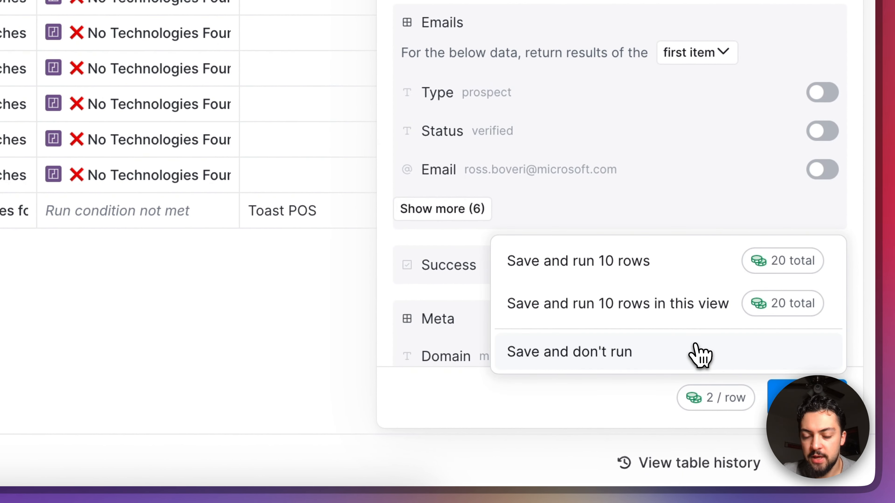
{"action": "left_click", "coordinate": [698, 352]}
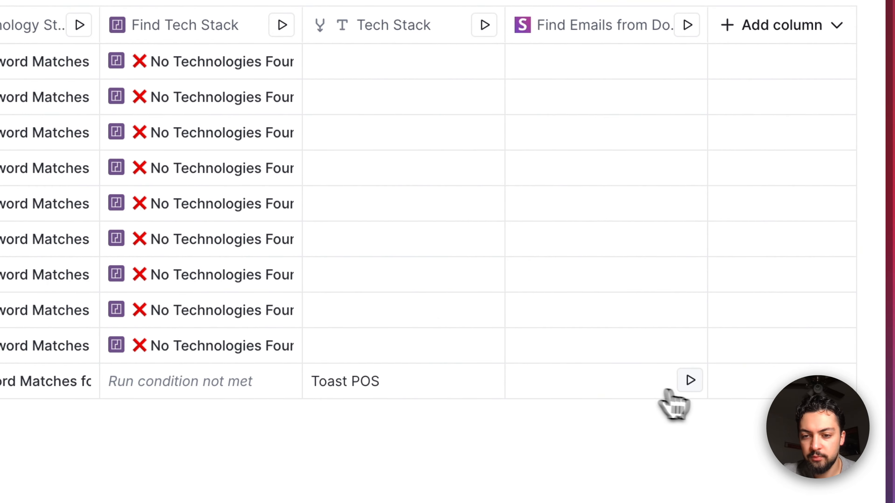
{"action": "left_click", "coordinate": [689, 380]}
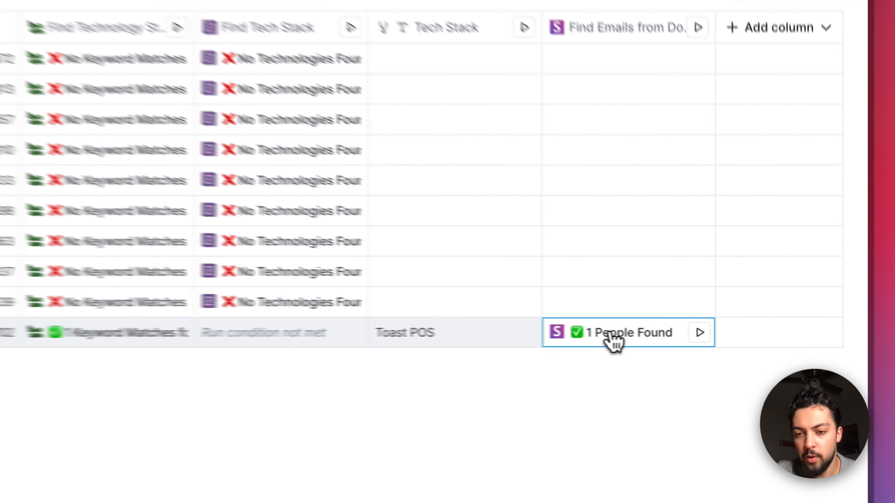
Step: Expand the first email record in row 10's people-found result and add its First Name as a new column
{"action": "left_click", "coordinate": [718, 336]}
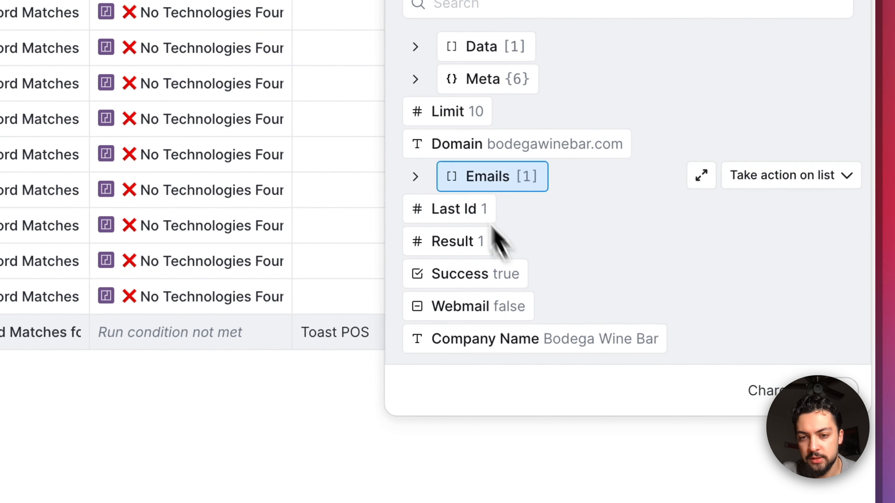
{"action": "left_click", "coordinate": [417, 176]}
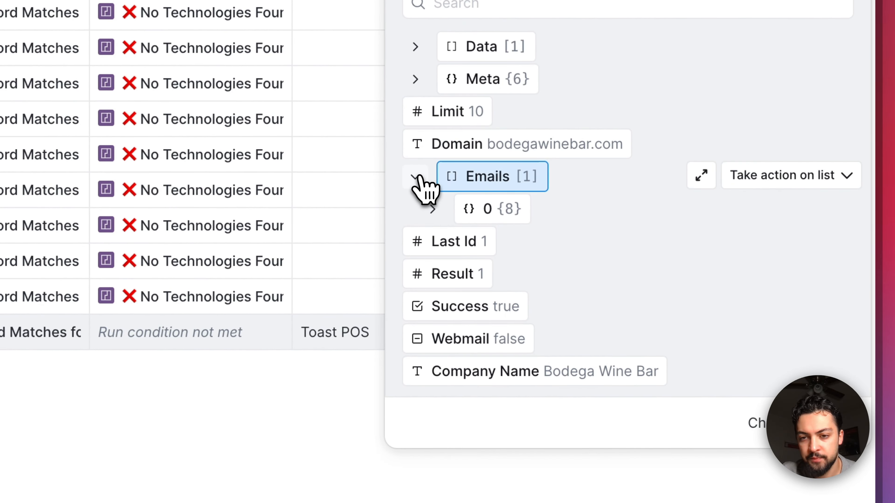
{"action": "left_click", "coordinate": [432, 209]}
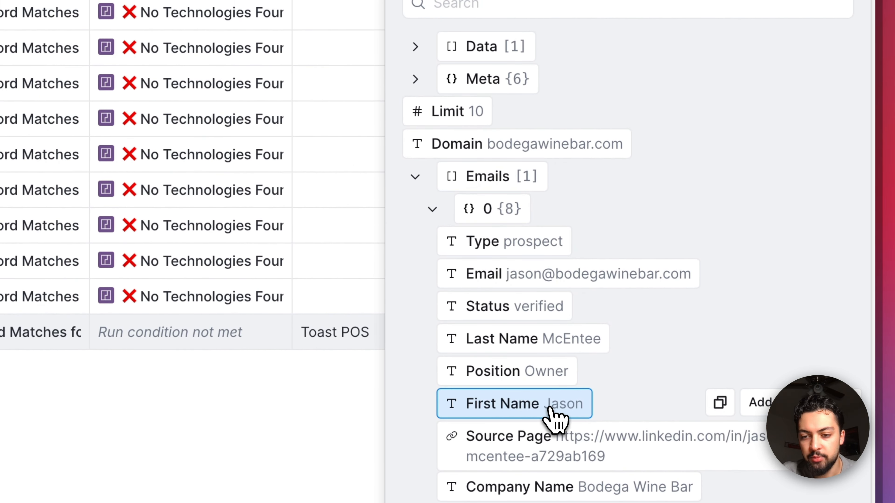
{"action": "left_click", "coordinate": [756, 408]}
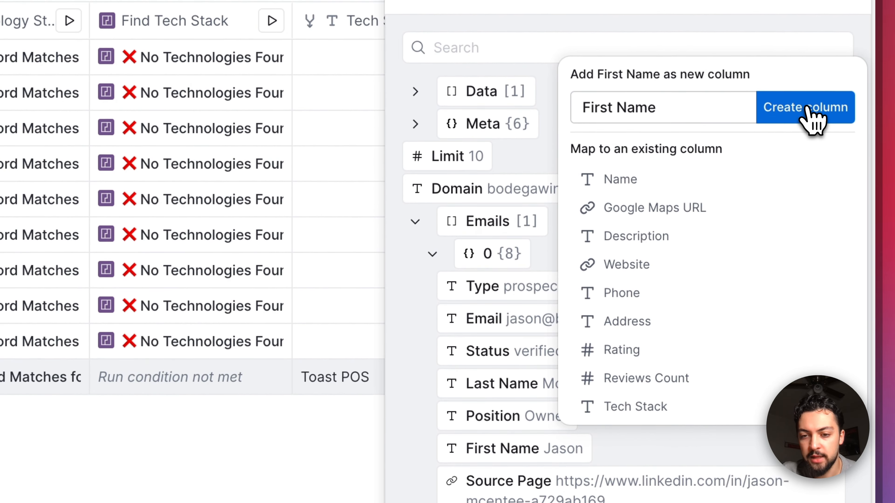
{"action": "left_click", "coordinate": [813, 116]}
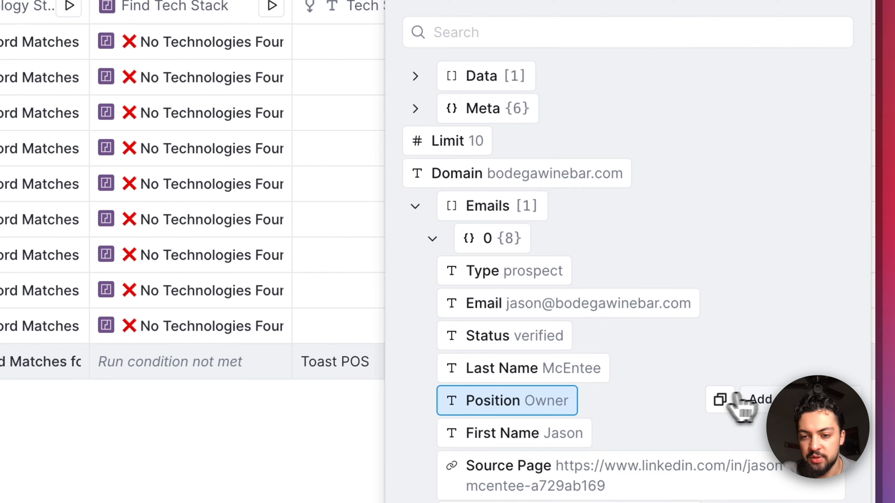
Step: Add the Position and Email fields of the found contact as new table columns
{"action": "left_click", "coordinate": [758, 405]}
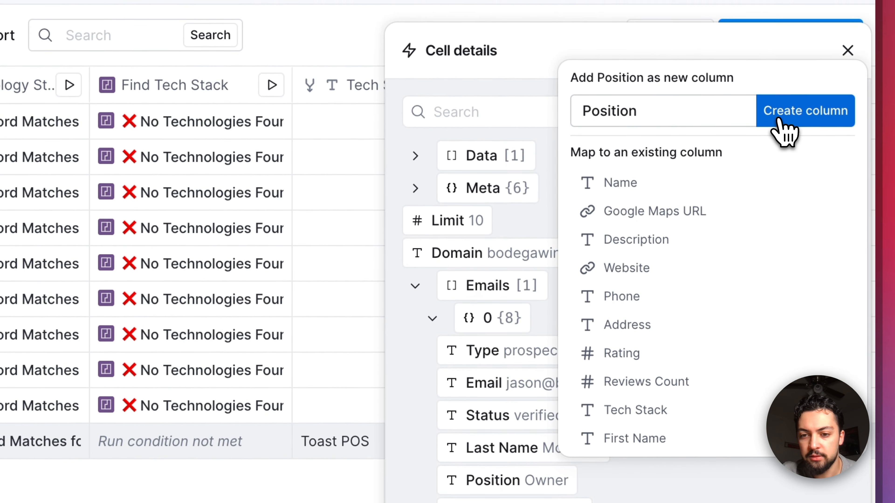
{"action": "left_click", "coordinate": [779, 120]}
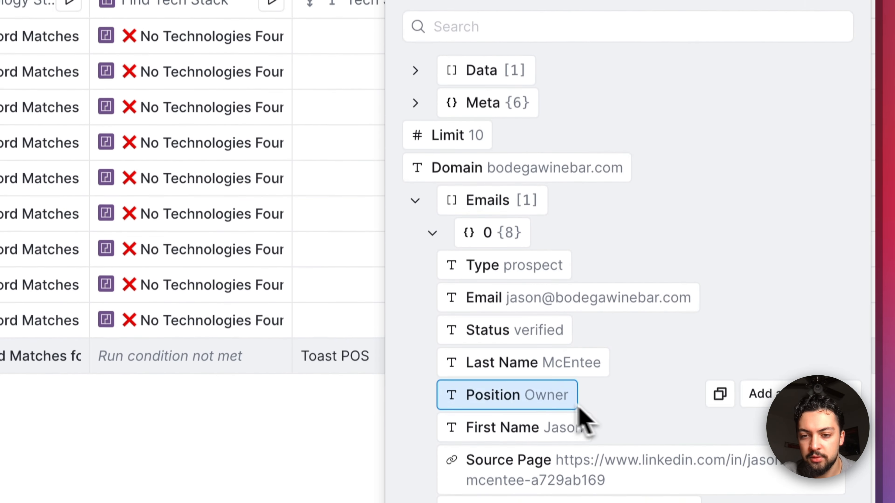
{"action": "left_click", "coordinate": [776, 295]}
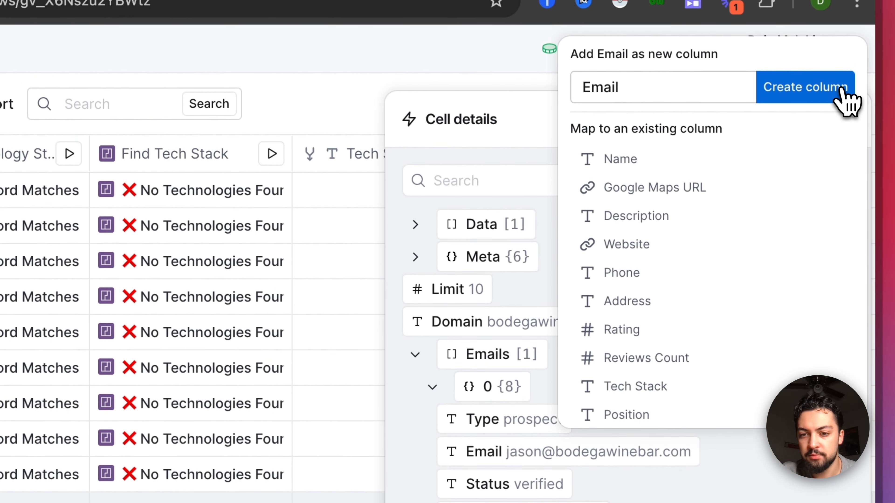
{"action": "left_click", "coordinate": [848, 102]}
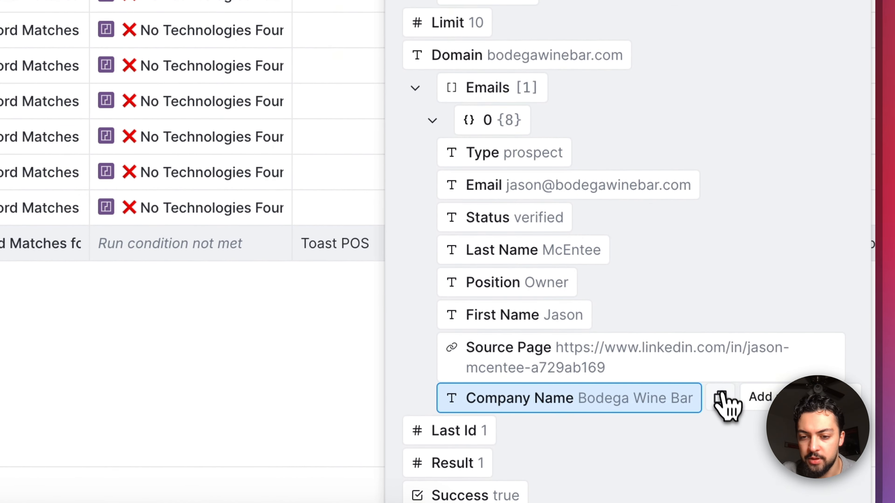
Step: Add the Company Name field of the found contact as a new table column
{"action": "left_click", "coordinate": [757, 398]}
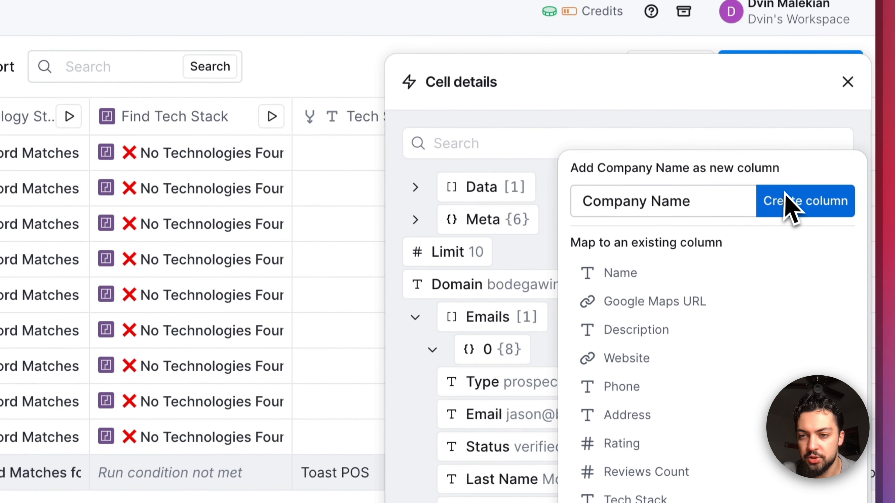
{"action": "left_click", "coordinate": [818, 229]}
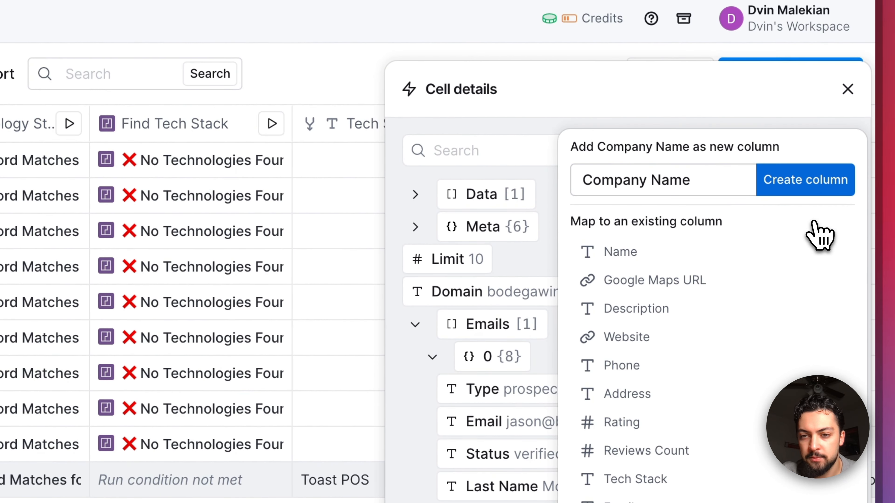
{"action": "scroll", "coordinate": [604, 404], "scroll_direction": "down", "scroll_amount": 2}
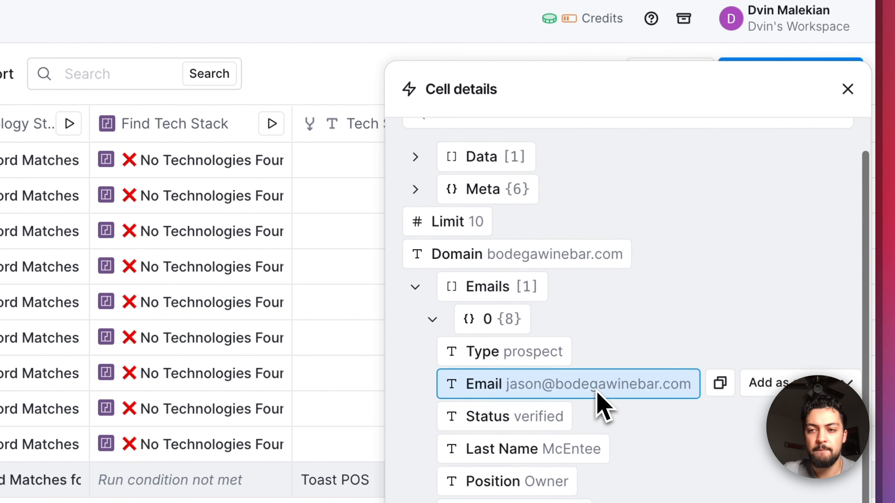
Step: Close the contact details and review the table from the Google Maps business data through to the added contact columns
{"action": "left_click", "coordinate": [844, 100]}
{"action": "scroll", "coordinate": [583, 360], "scroll_direction": "right", "scroll_amount": 3}
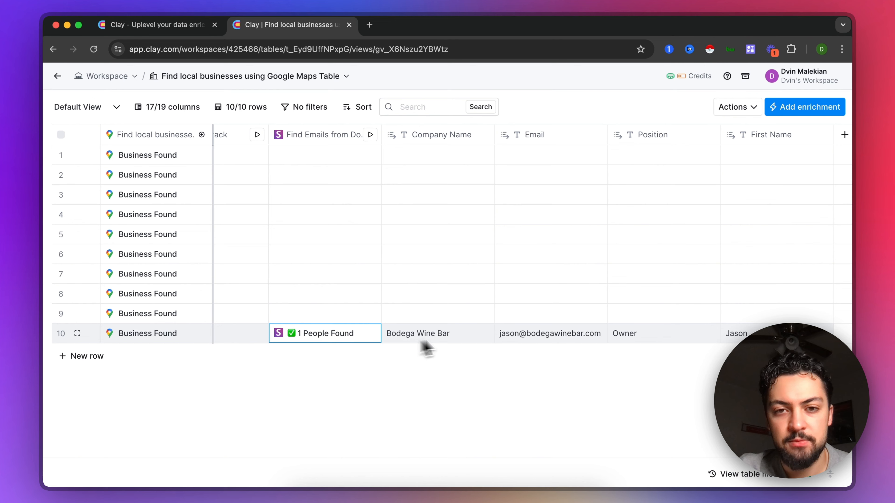
{"action": "scroll", "coordinate": [552, 333], "scroll_direction": "right", "scroll_amount": 2}
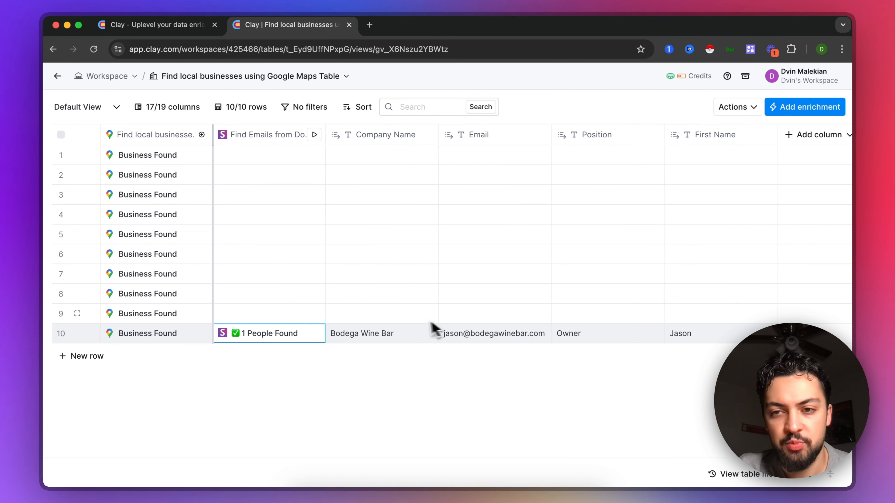
{"action": "scroll", "coordinate": [703, 345], "scroll_direction": "right", "scroll_amount": 1}
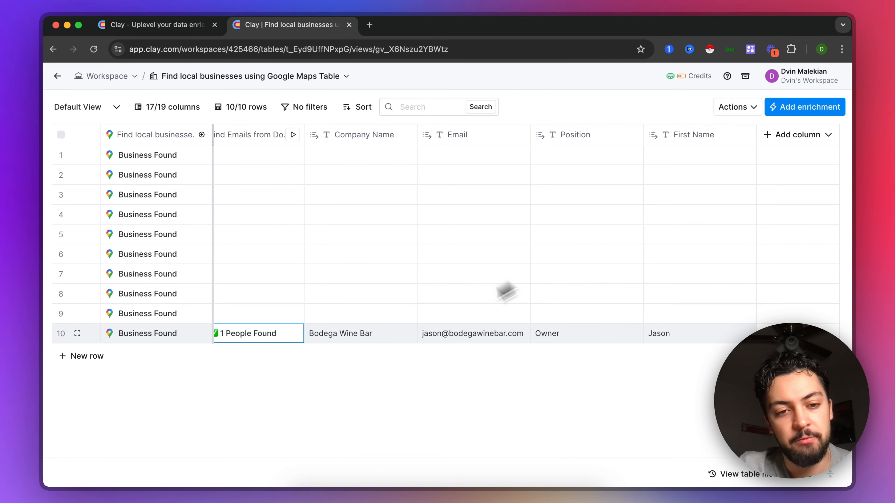
{"action": "scroll", "coordinate": [268, 355], "scroll_direction": "left", "scroll_amount": 10}
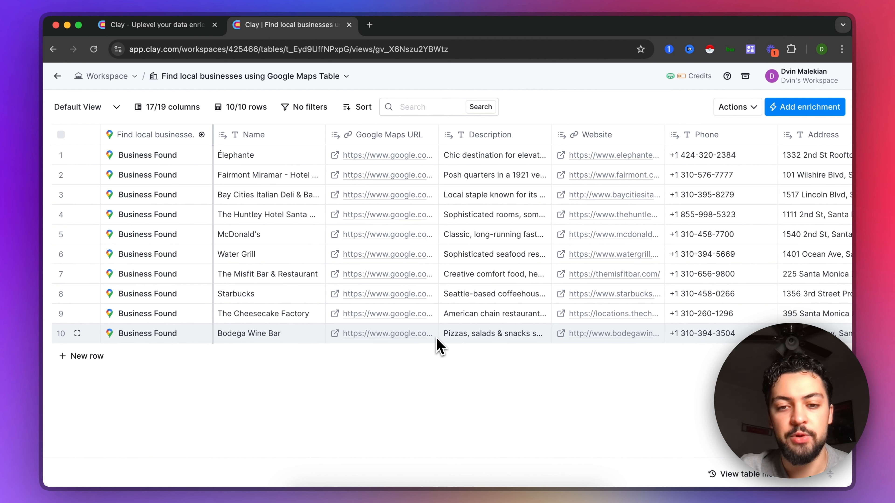
{"action": "scroll", "coordinate": [439, 345], "scroll_direction": "right", "scroll_amount": 2}
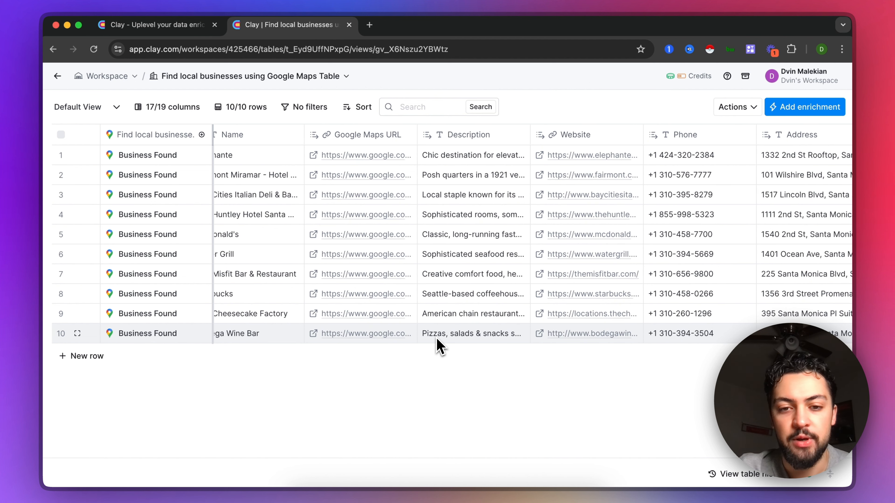
{"action": "scroll", "coordinate": [439, 345], "scroll_direction": "right", "scroll_amount": 20}
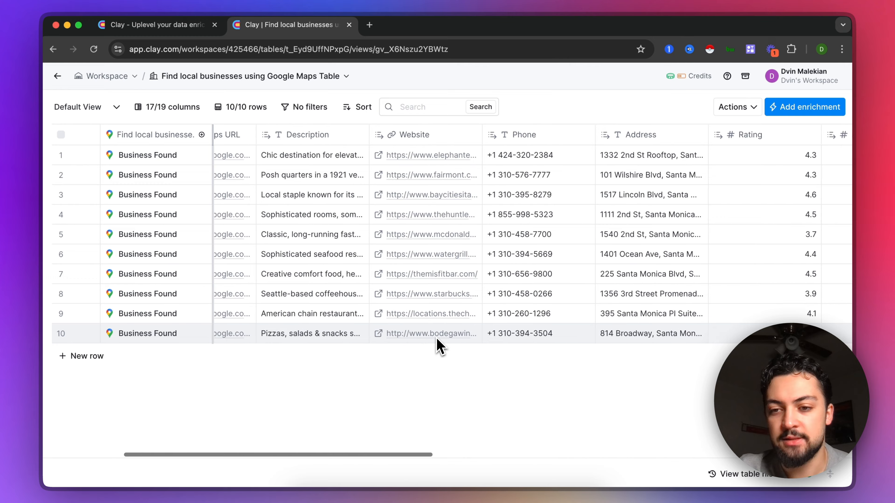
{"action": "scroll", "coordinate": [439, 345], "scroll_direction": "right", "scroll_amount": 20}
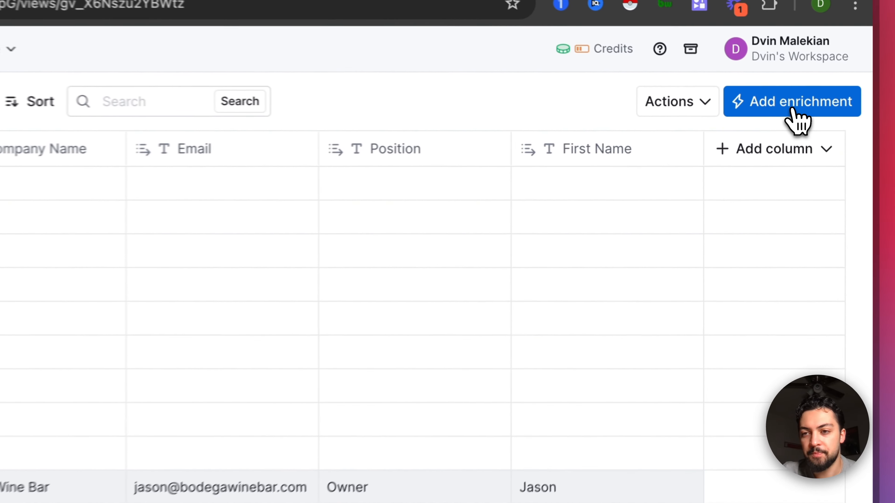
Step: Search the enrichments for "chat" and add the ChatGPT: Generate text integration to the table
{"action": "left_click", "coordinate": [807, 112]}
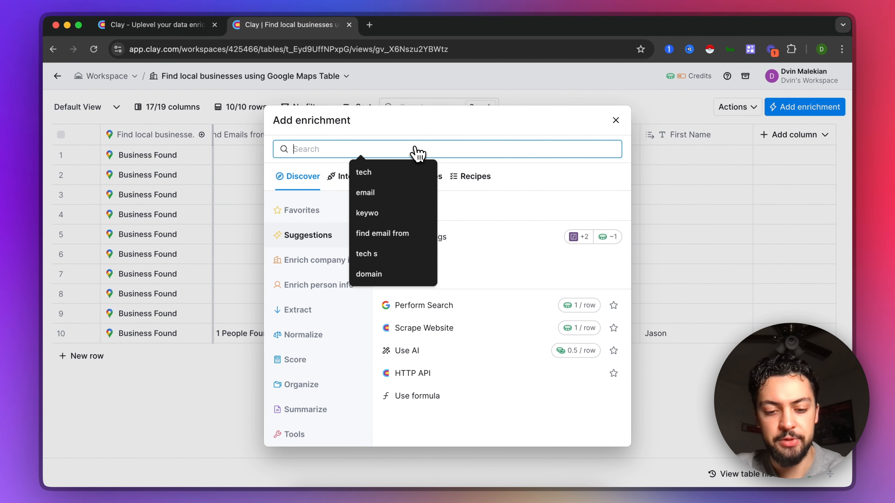
{"action": "type", "text": "chat"}
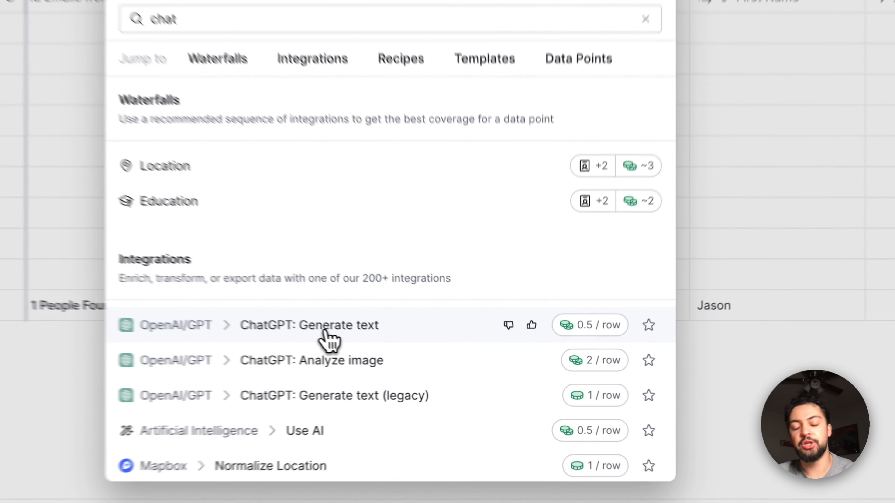
{"action": "left_click", "coordinate": [407, 352]}
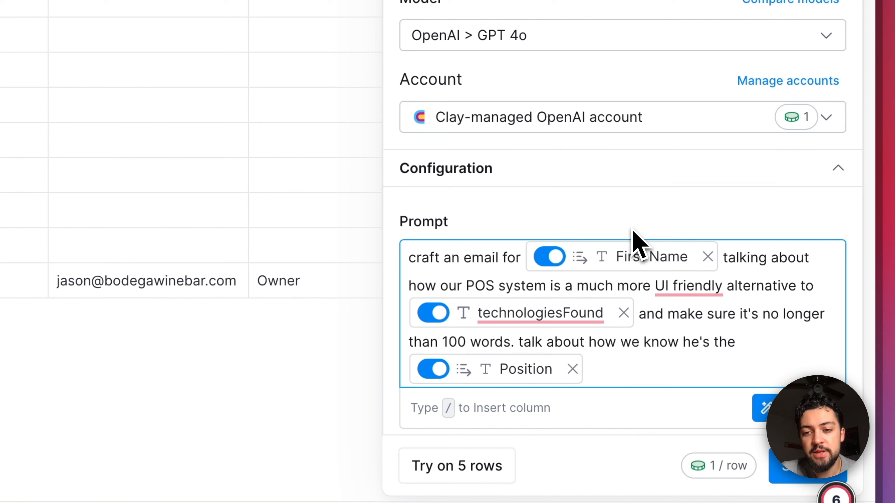
Step: Review the email prompt's wording and its First Name, technologiesFound and Position column references
{"action": "scroll", "coordinate": [637, 243], "scroll_direction": "down", "scroll_amount": 2}
{"action": "left_click_drag", "start_coordinate": [464, 192], "coordinate": [398, 181]}
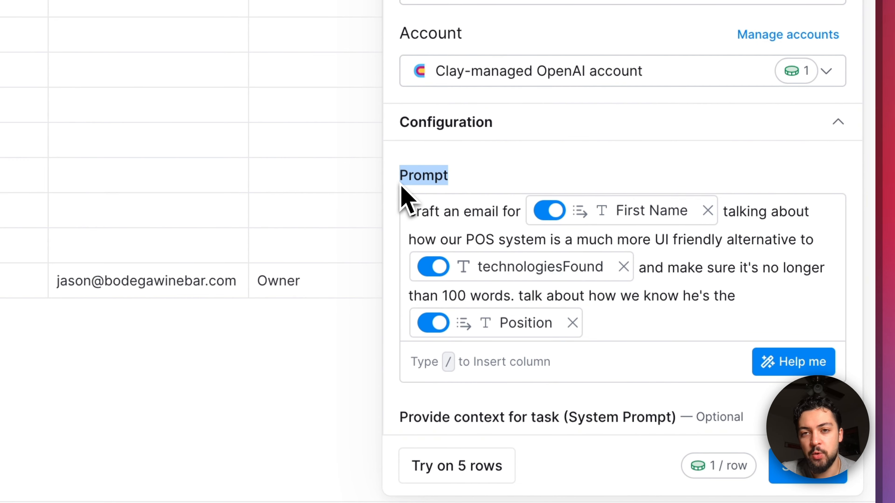
{"action": "left_click_drag", "start_coordinate": [409, 214], "coordinate": [474, 215]}
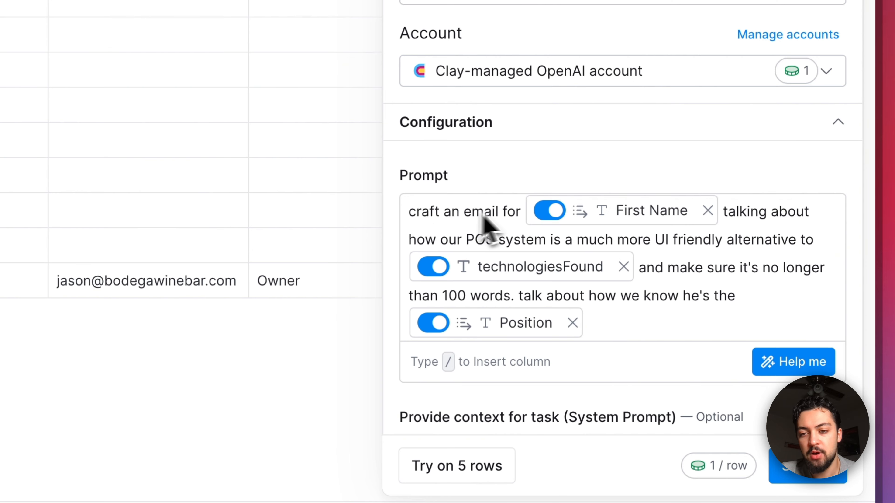
{"action": "mouse_move", "coordinate": [657, 225]}
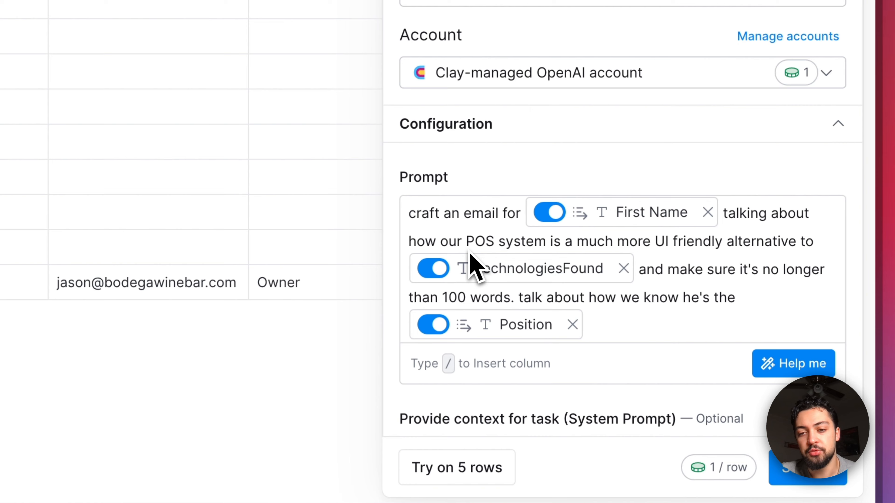
{"action": "mouse_move", "coordinate": [559, 283]}
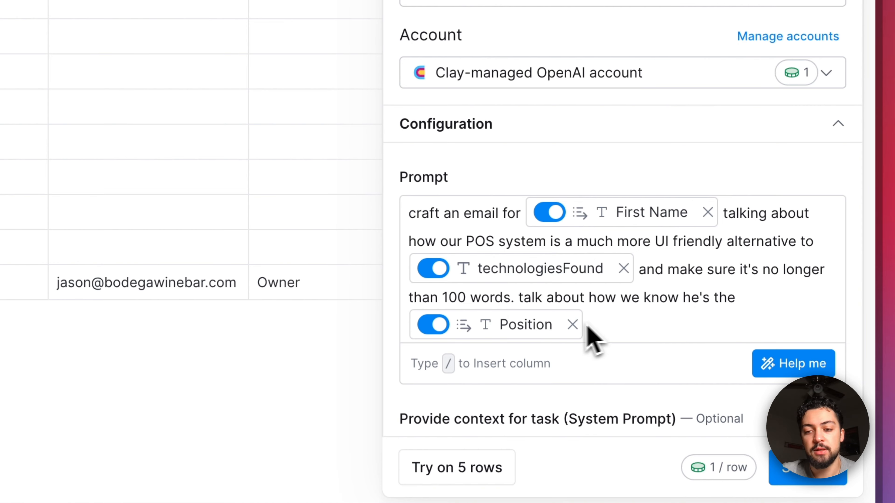
{"action": "mouse_move", "coordinate": [541, 333]}
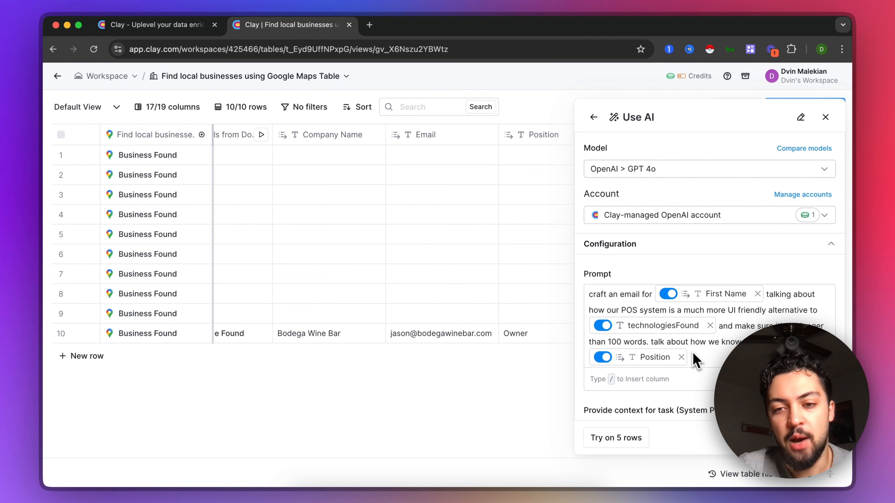
{"action": "left_click_drag", "start_coordinate": [588, 292], "coordinate": [756, 376]}
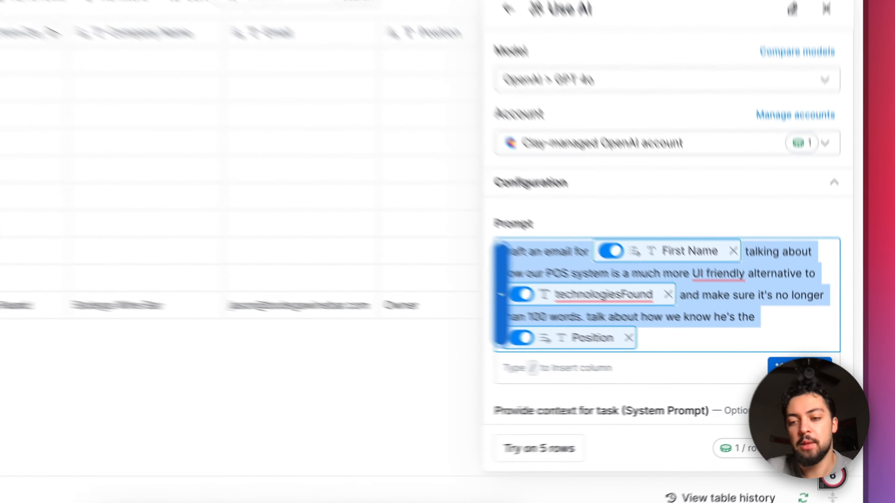
Step: Generate a refined Claygent prompt from the draft email instructions and accept it as the enrichment's prompt
{"action": "left_click", "coordinate": [799, 378]}
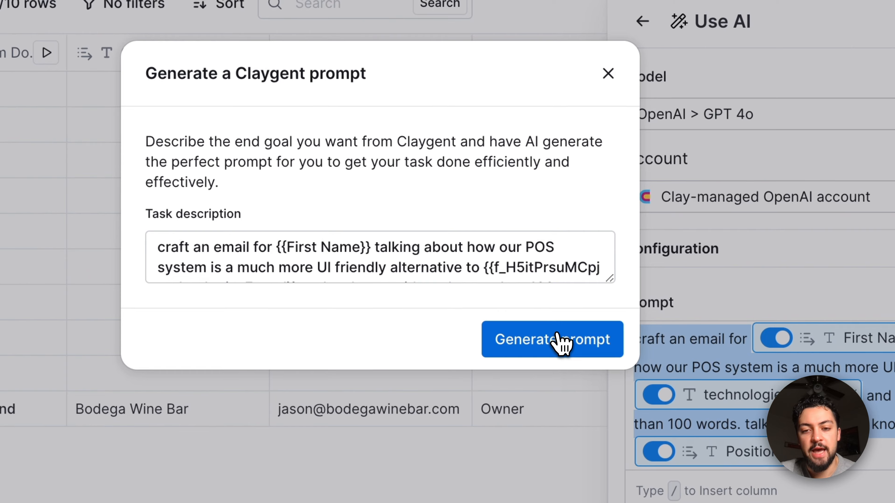
{"action": "left_click", "coordinate": [339, 214]}
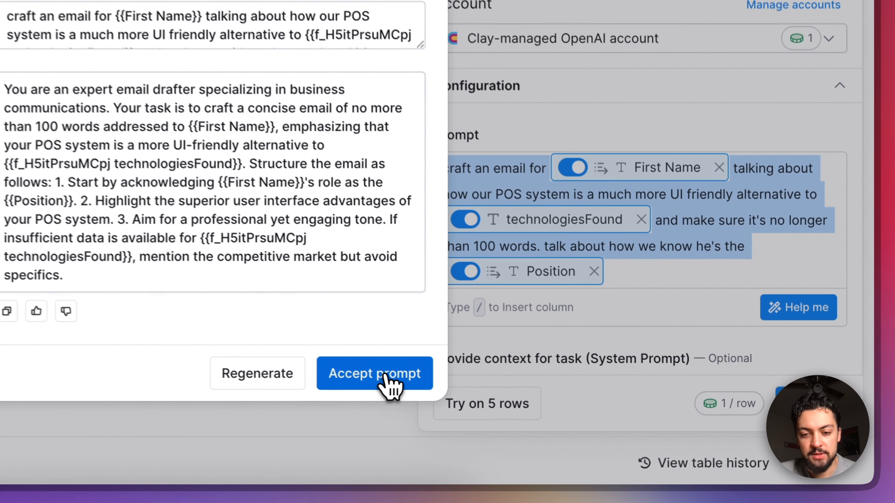
{"action": "left_click", "coordinate": [548, 418]}
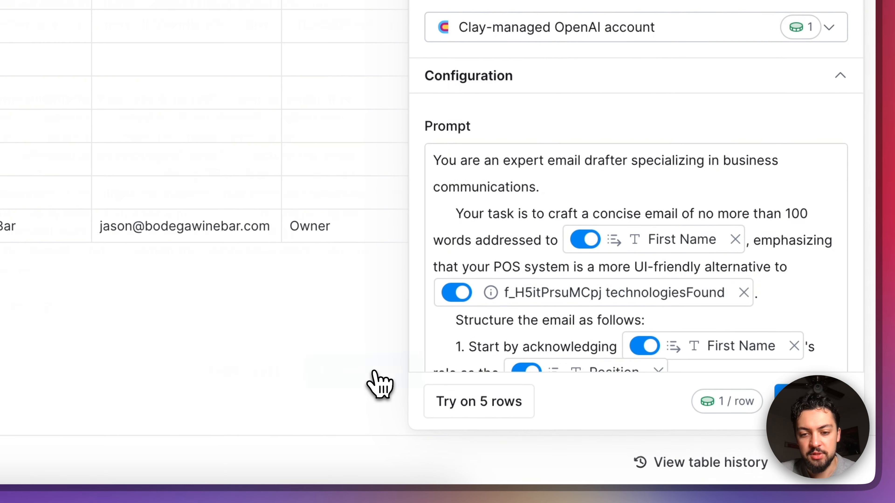
{"action": "scroll", "coordinate": [680, 220], "scroll_direction": "down", "scroll_amount": 2}
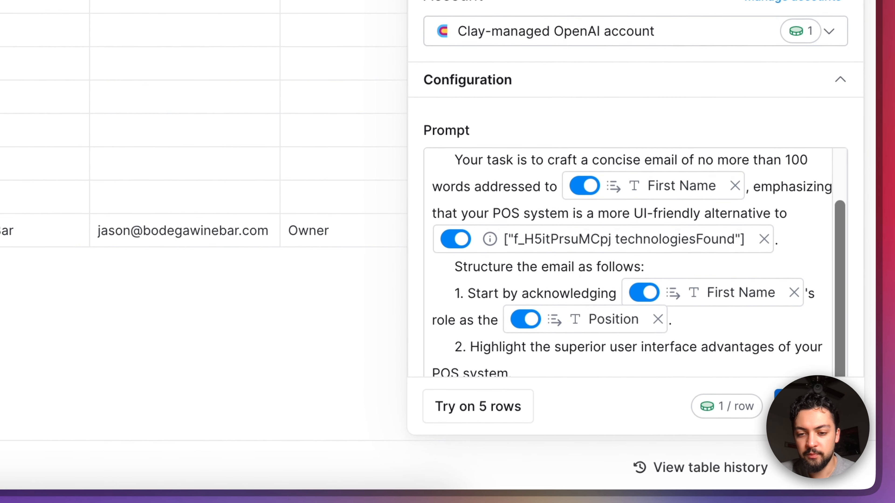
Step: Save the AI enrichment without running it on all rows, and generate and view the email for row 10 only
{"action": "left_click", "coordinate": [811, 400]}
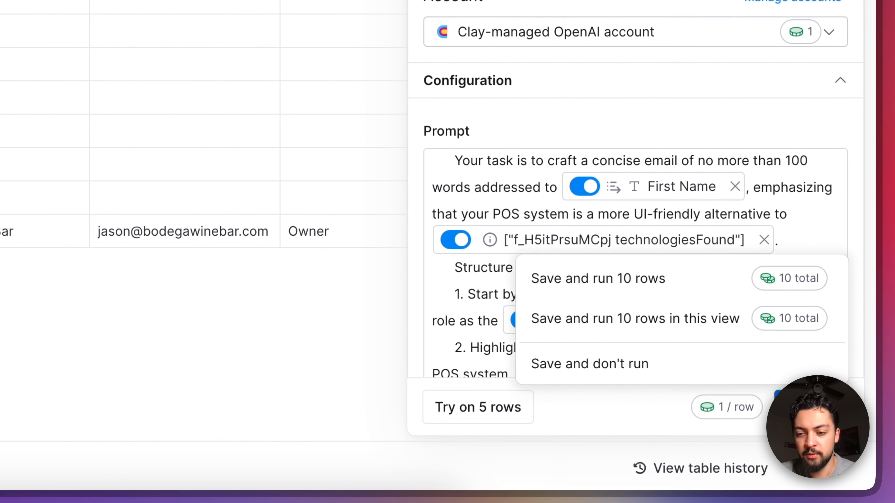
{"action": "left_click", "coordinate": [647, 367]}
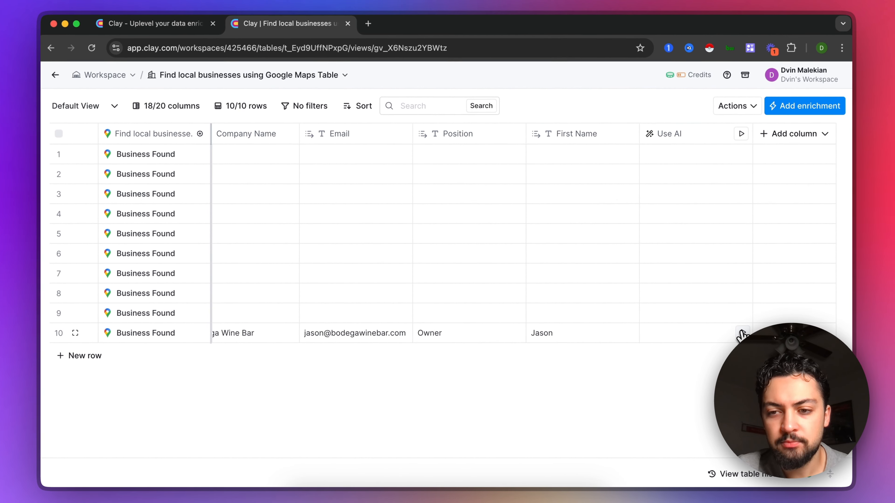
{"action": "left_click", "coordinate": [742, 333]}
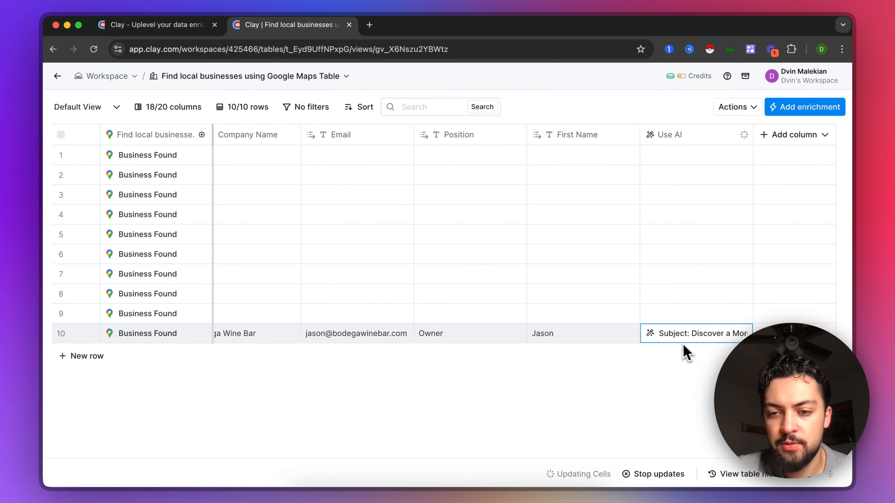
{"action": "left_click", "coordinate": [680, 342]}
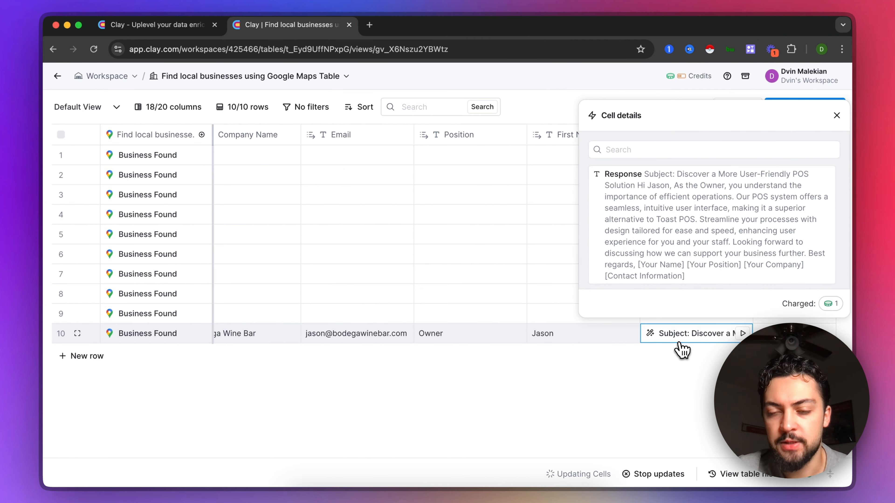